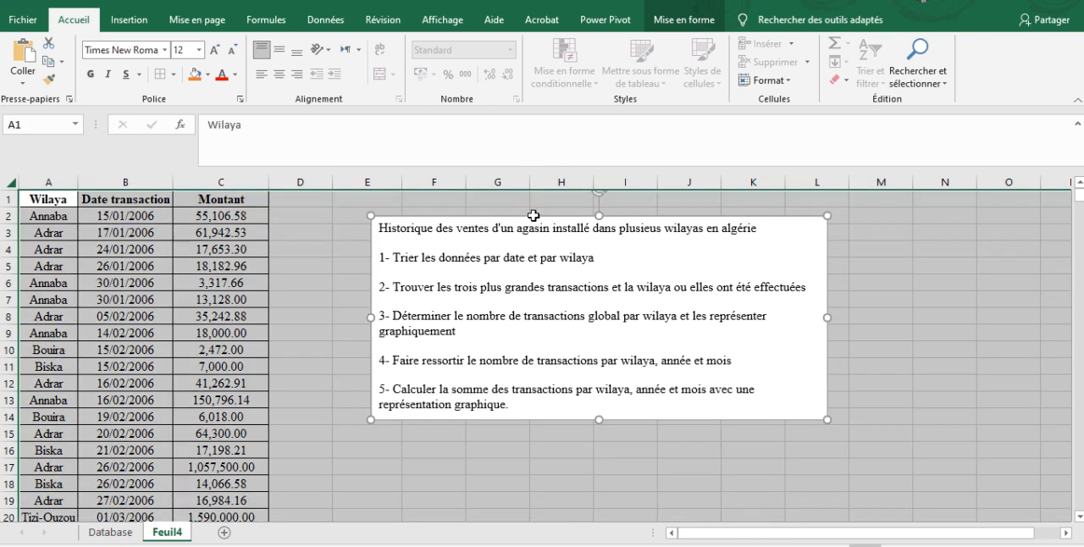
- Rename the sheet Feuil4 as Traitement
double_click(178, 533)
type("Traitement")
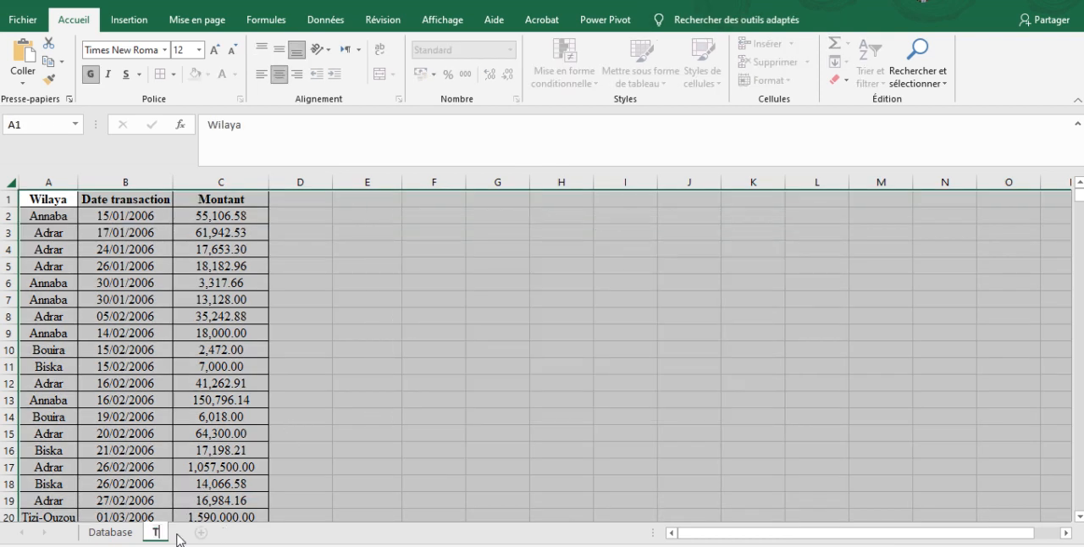
key("Return")
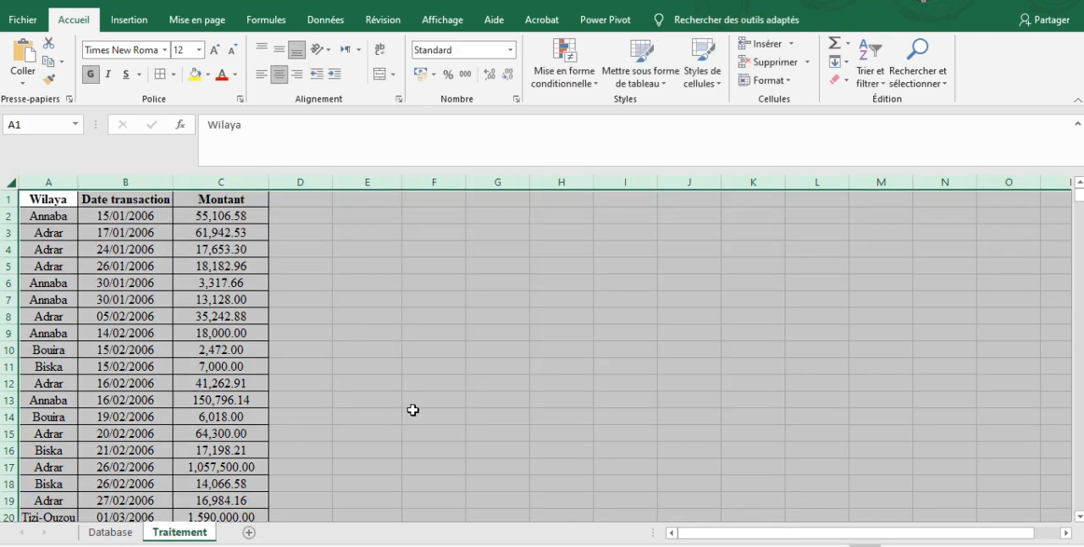
left_click(413, 415)
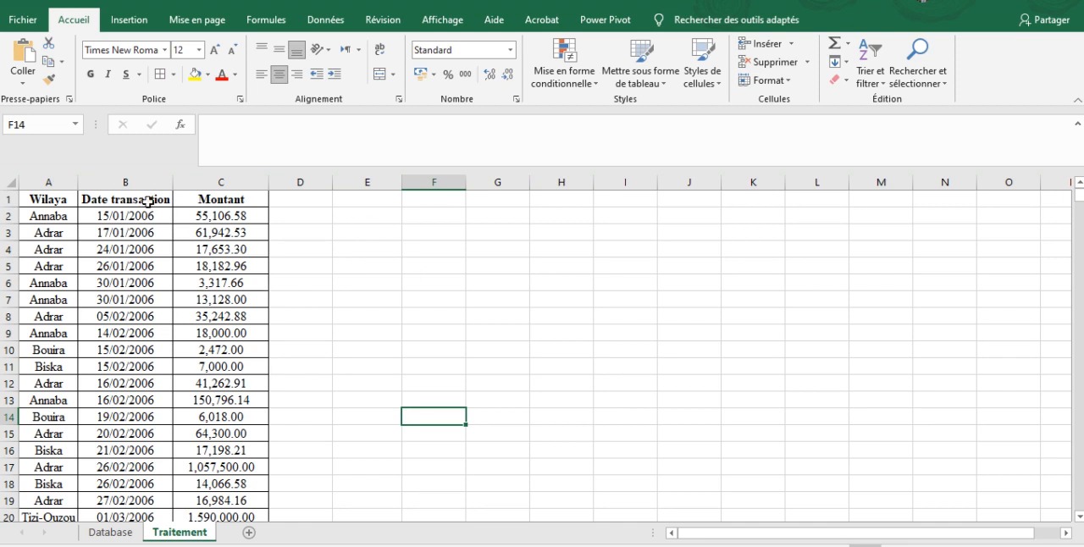
- Start a custom sort of columns A to C, with Date transaction from oldest to newest as the first level
left_click_drag(53, 183, 227, 182)
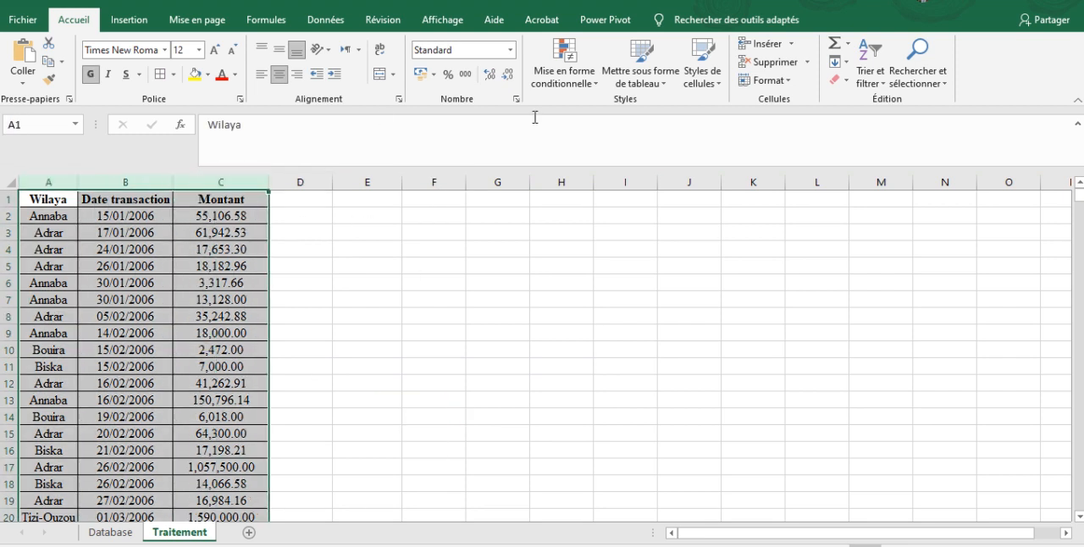
left_click(871, 75)
left_click(864, 139)
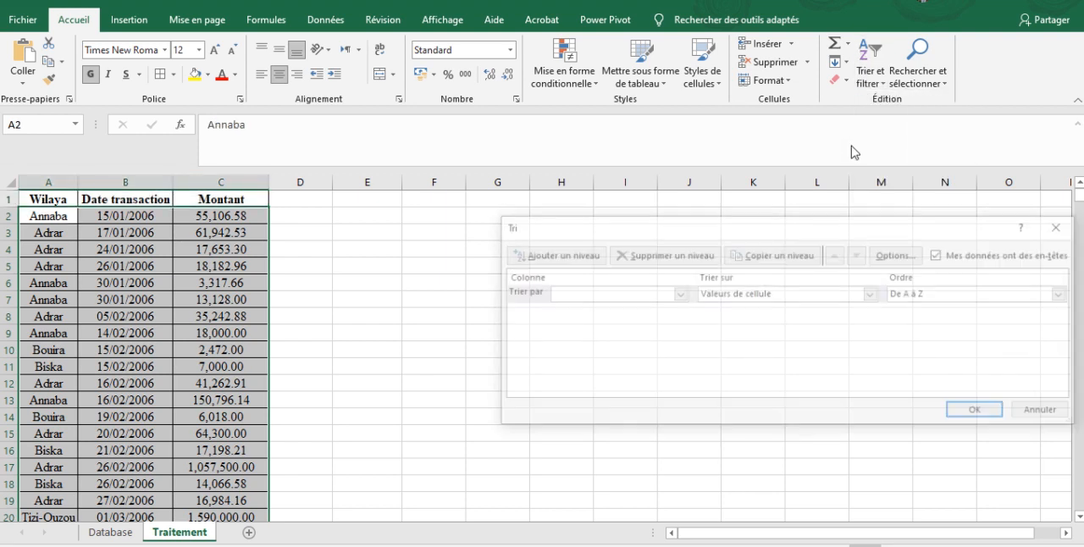
left_click(567, 296)
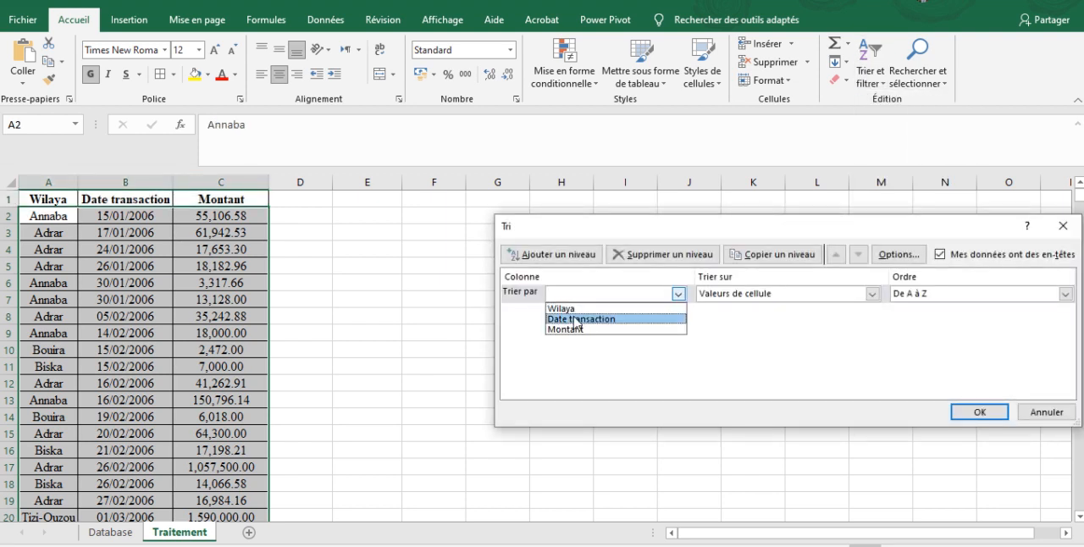
left_click(576, 320)
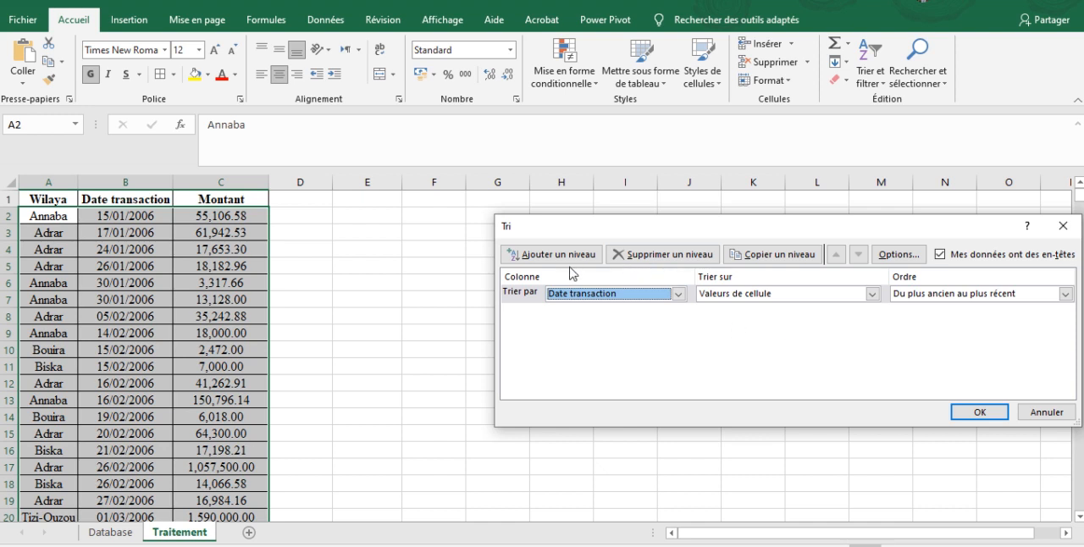
left_click(932, 294)
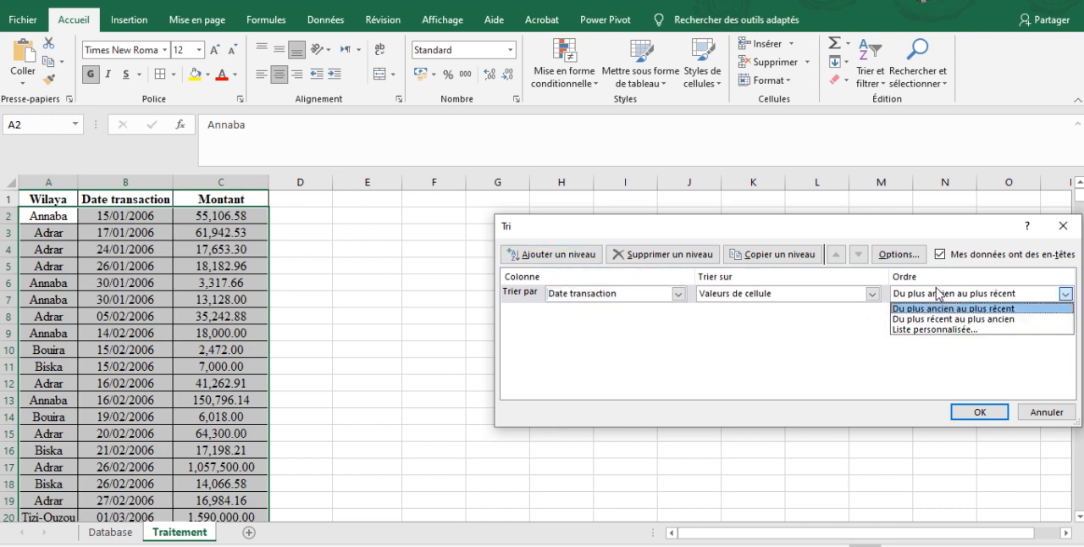
left_click(932, 294)
- Add Wilaya from A to Z as second sort level and apply the sort, sorting numbers and numbers stored as text separately
left_click(542, 254)
left_click(598, 310)
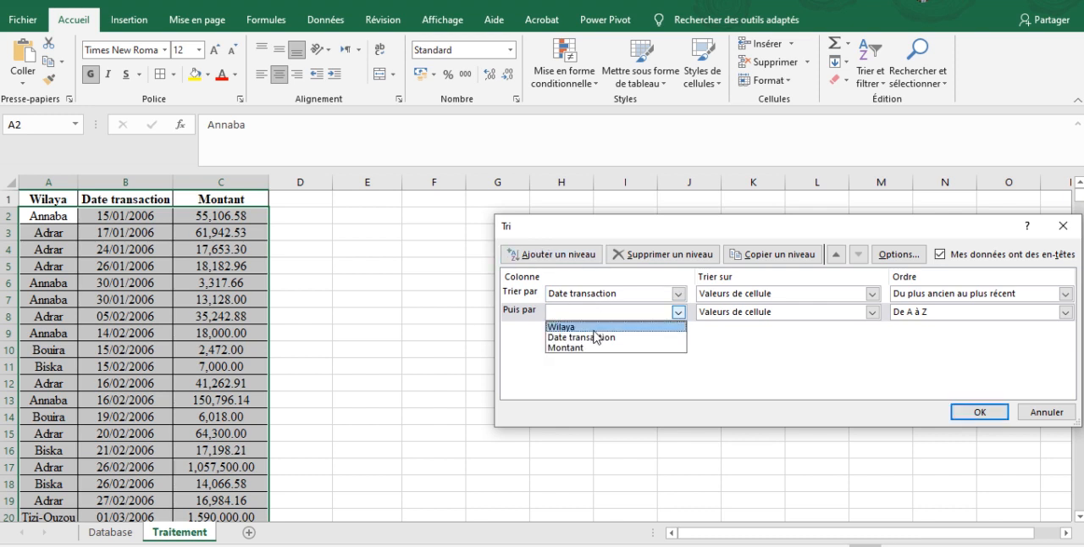
left_click(593, 327)
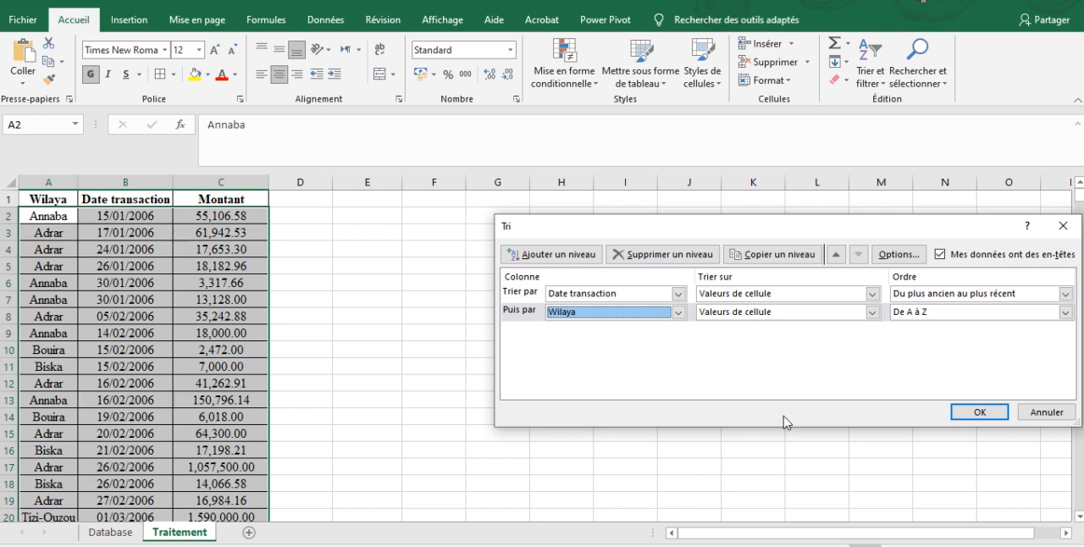
left_click(978, 411)
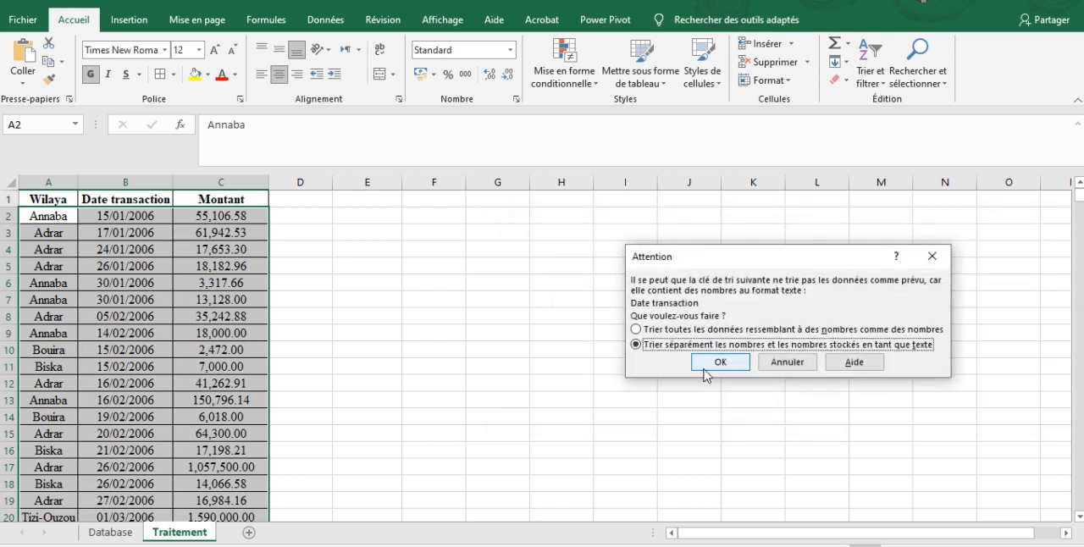
left_click(710, 362)
left_click(373, 333)
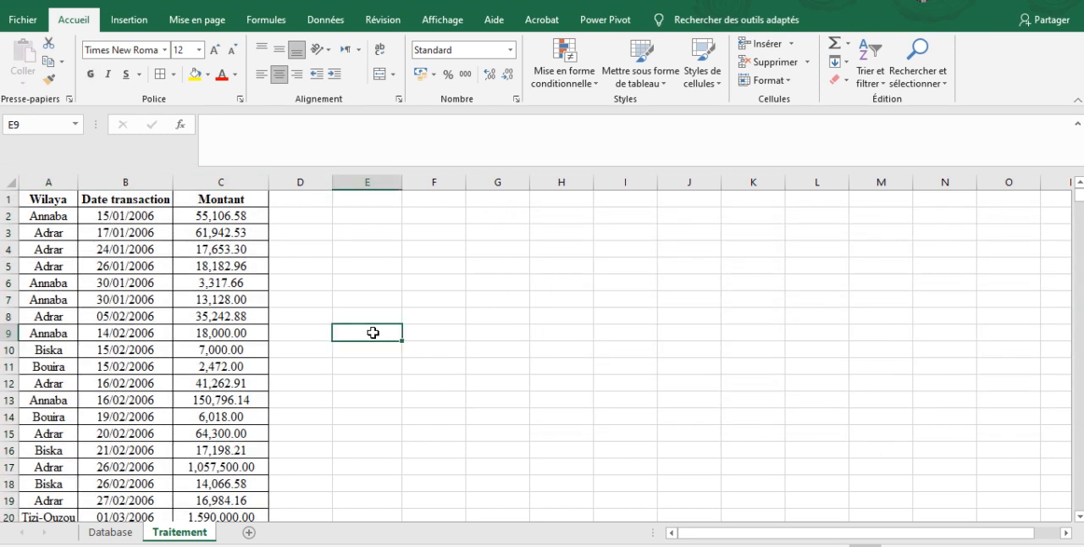
- Go through the first rows of the sorted table to examine the order of dates and wilayas
left_click(362, 211)
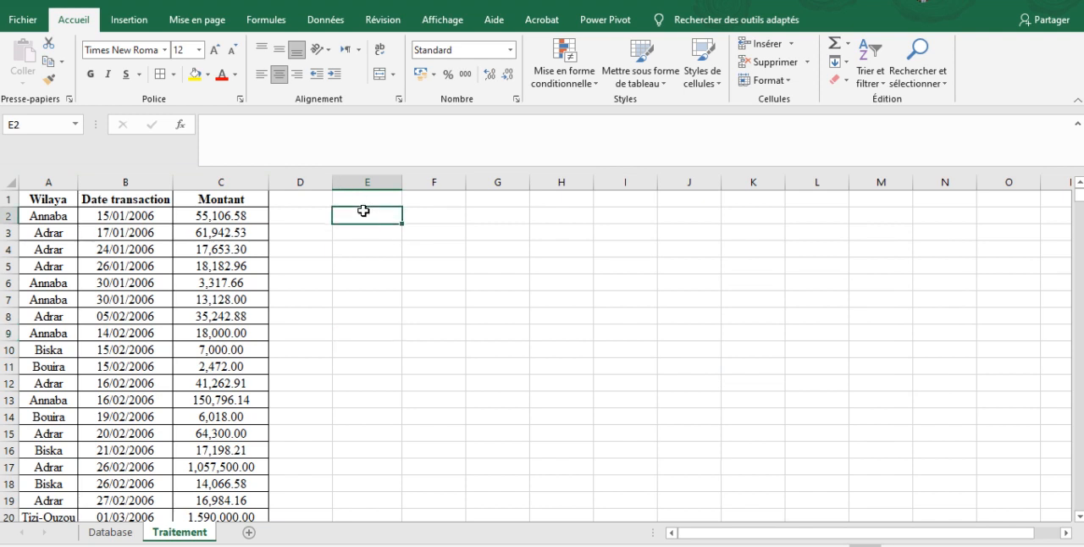
key("Left")
key("Left")
key("Left")
key("Left")
key("Right")
key("Left")
key("Down")
key("Down")
key("Down")
key("Down")
key("Down")
key("Down")
key("Down")
key("Down")
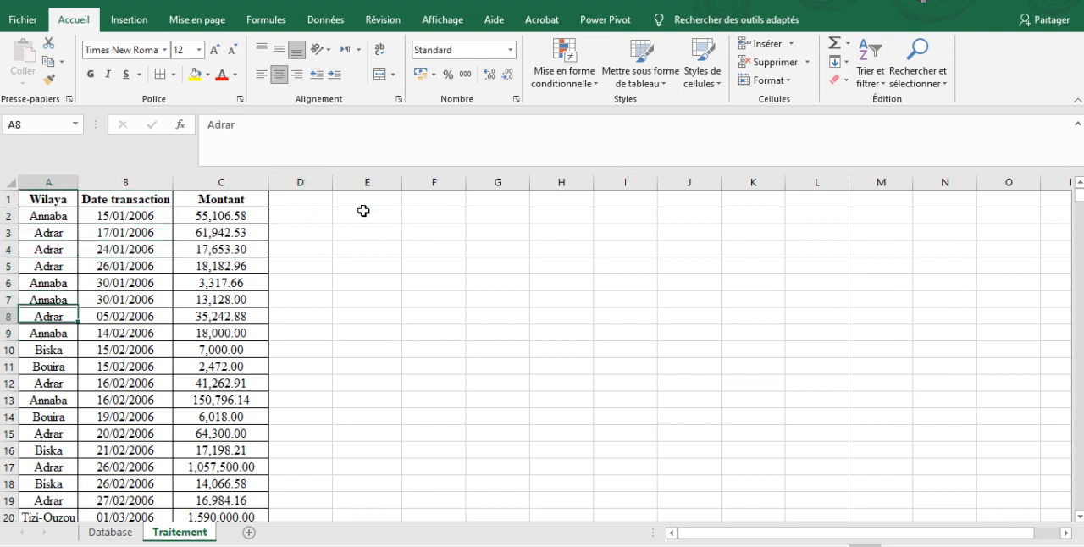
key("Up")
key("Down")
key("Down")
key("Down")
key("Down")
key("Down")
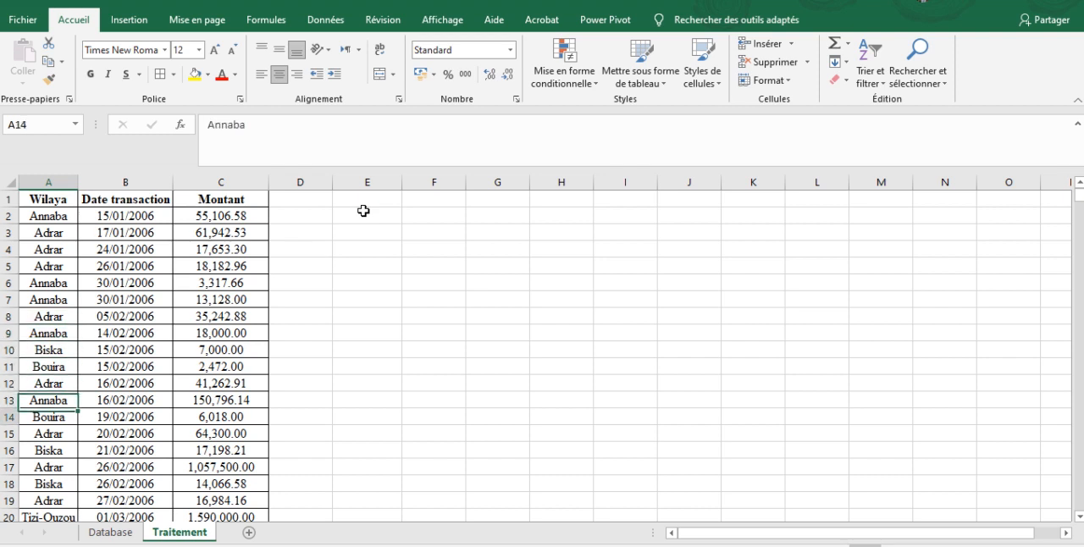
key("Down")
- Merge and centre cells F1 to H1
key("Right")
key("Right")
key("Right")
key("Right")
key("Right")
key("Right")
key("Up")
key("Up")
key("Up")
key("Up")
key("Up")
key("Up")
key("Up")
key("Up")
key("Up")
key("Up")
key("Up")
key("Up")
key("Up")
key("Up")
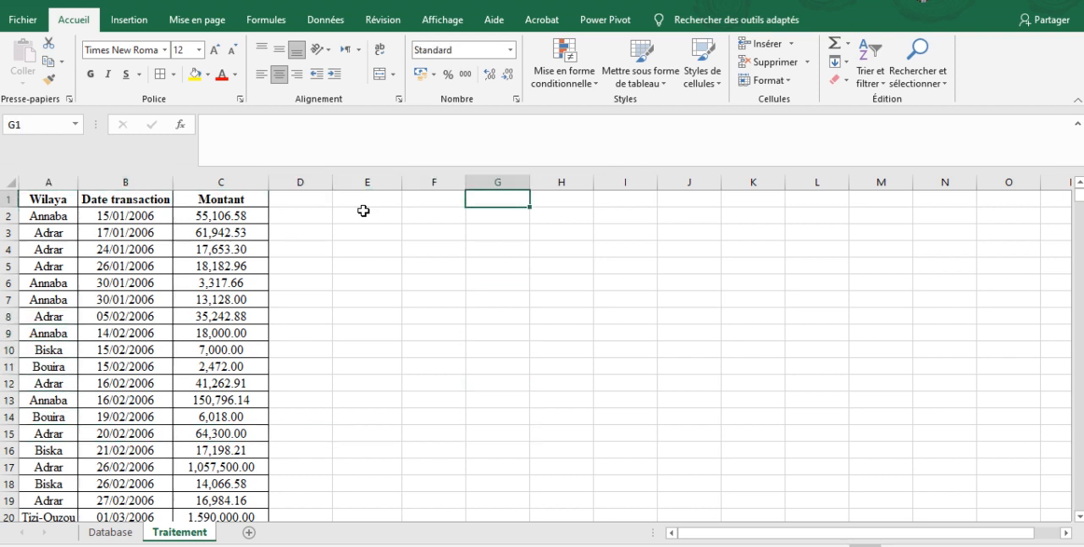
key("Left")
key("shift+Right")
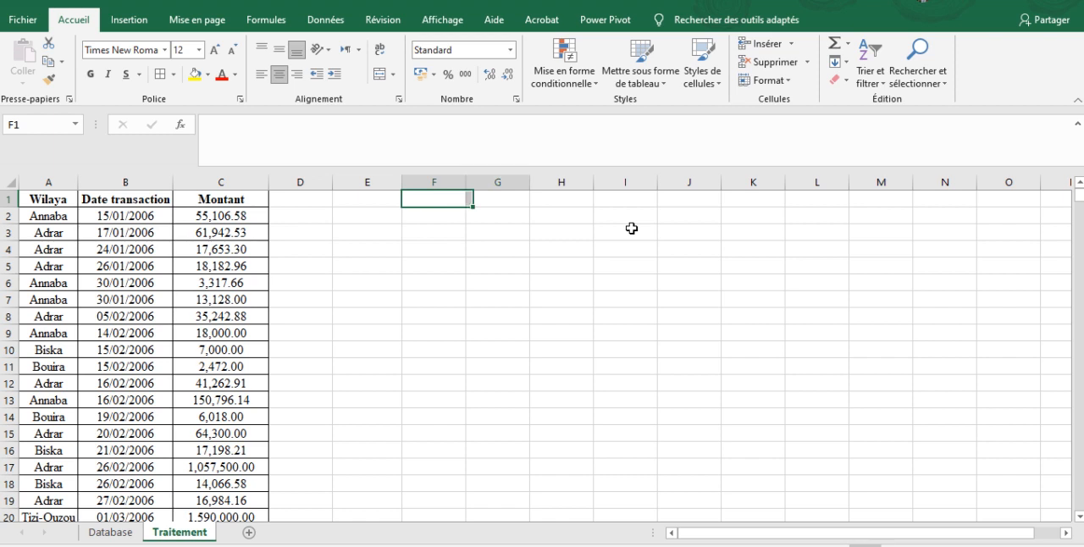
key("shift+Right")
left_click(379, 78)
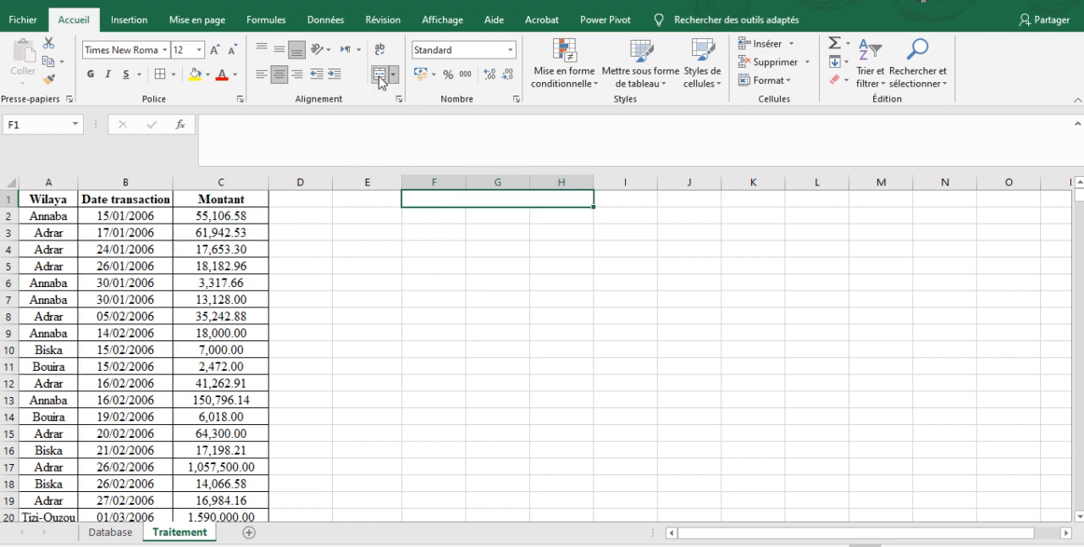
- Enter the title "Le trois plus grandes transactions" in the merged cell F1
type("Le trois plus grandes tra")
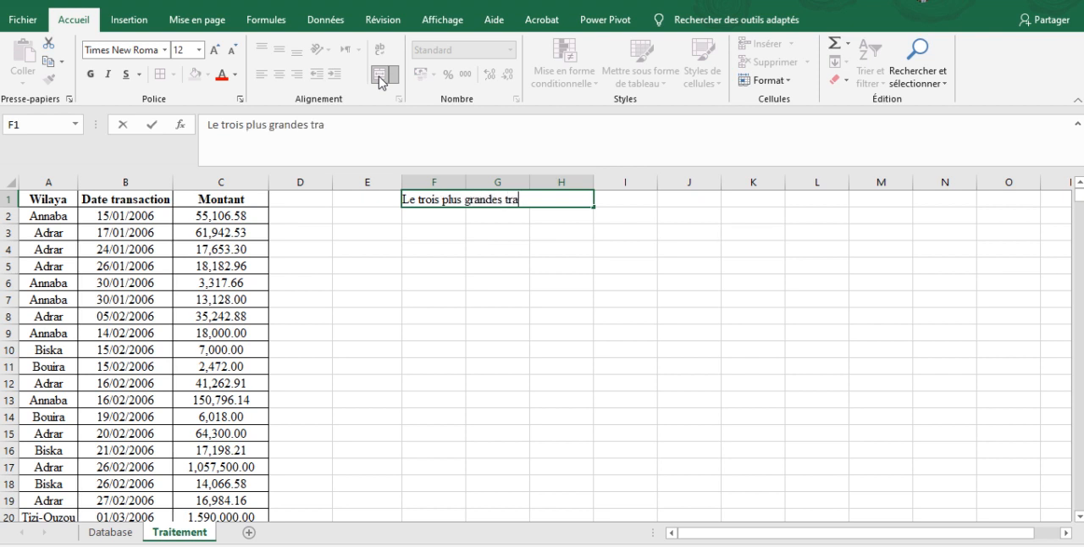
type("ns")
key("Return")
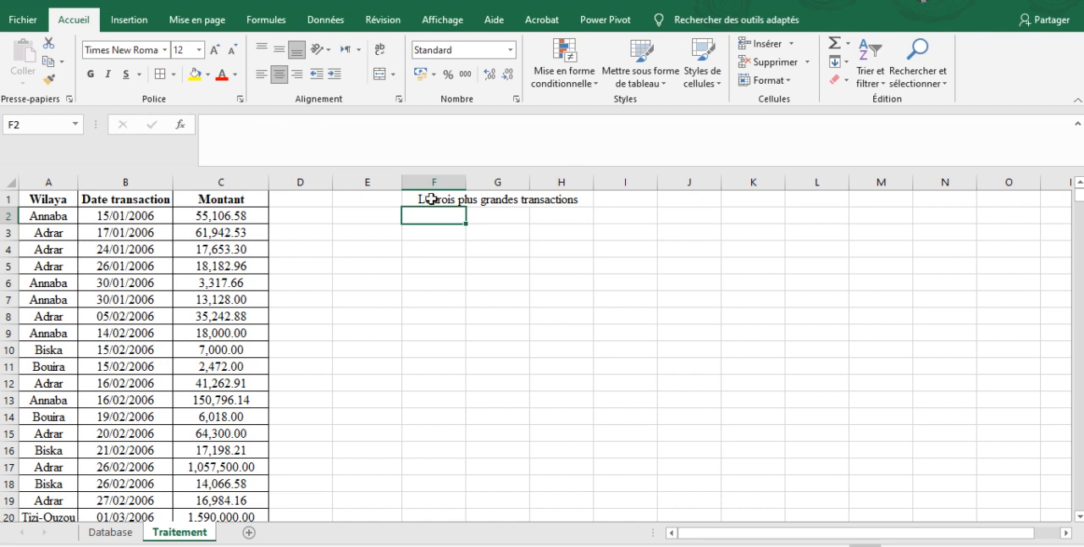
- Move the merged title from F1:H1 to J1:L1
left_click(431, 199)
key("ctrl+c")
key("Right")
- Enter the ranks 1, 2 and 3 in cells J2 to J4 under the title
key("Right")
key("ctrl+v")
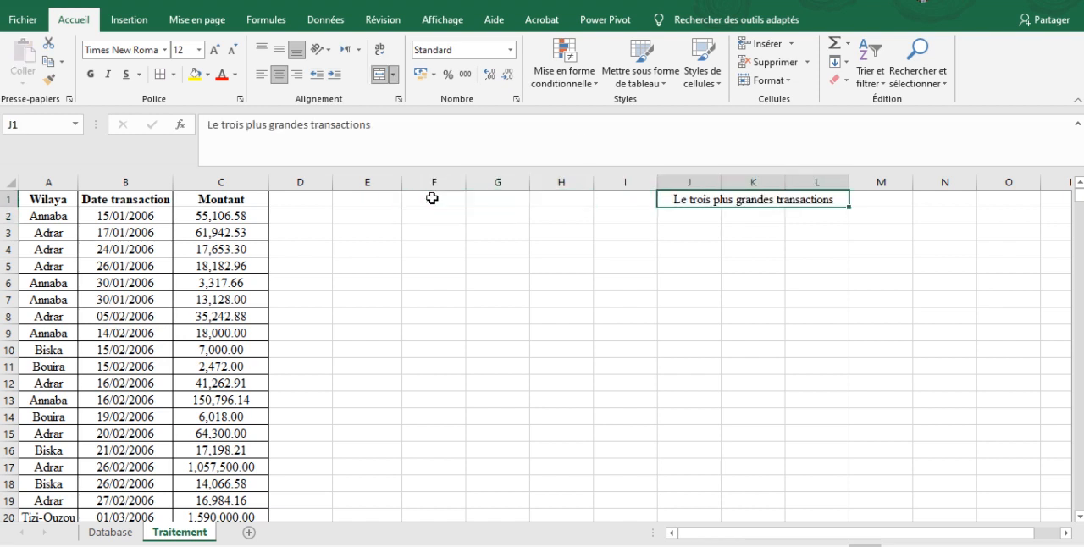
key("Down")
key("Left")
key("Right")
type("1")
key("Return")
type("2")
key("Return")
type("3")
key("Return")
left_click(775, 315)
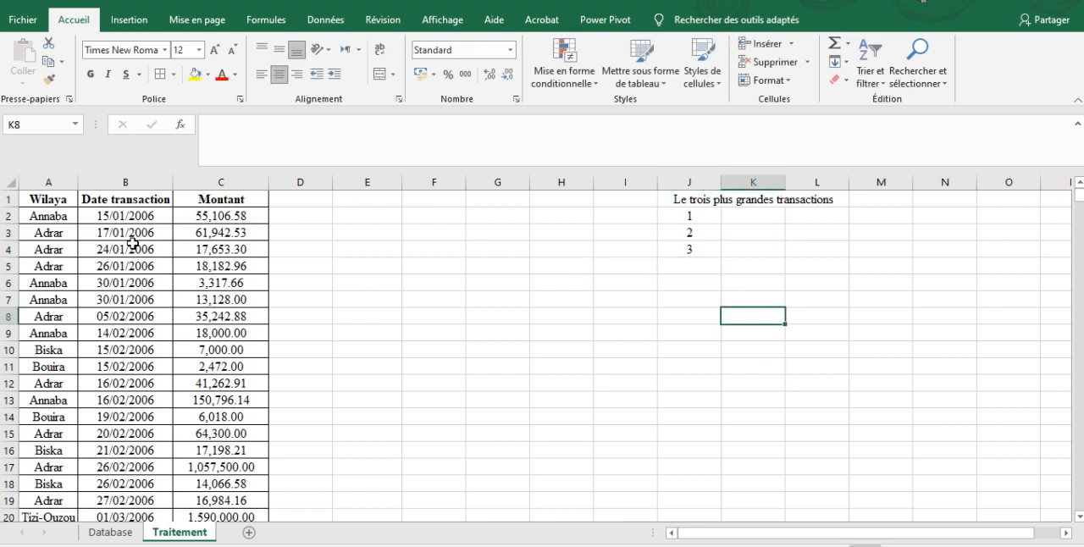
- Name the whole of column C "Montant"
left_click(217, 185)
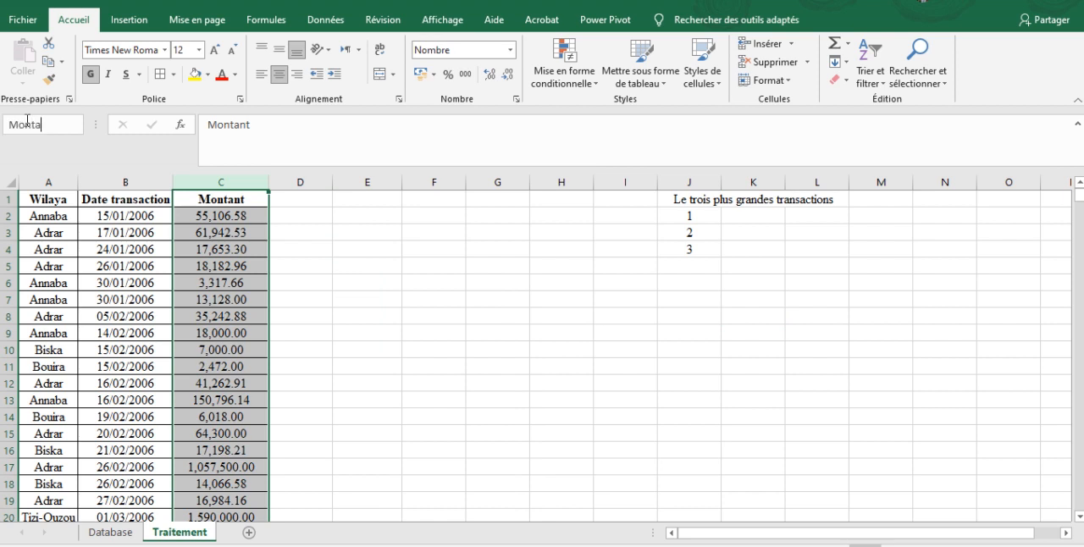
left_click(27, 121)
type("Montant")
key("Return")
- Enter =GRANDE.VALEUR(Montant,J2) in K2 and fill it down to K4
left_click(758, 221)
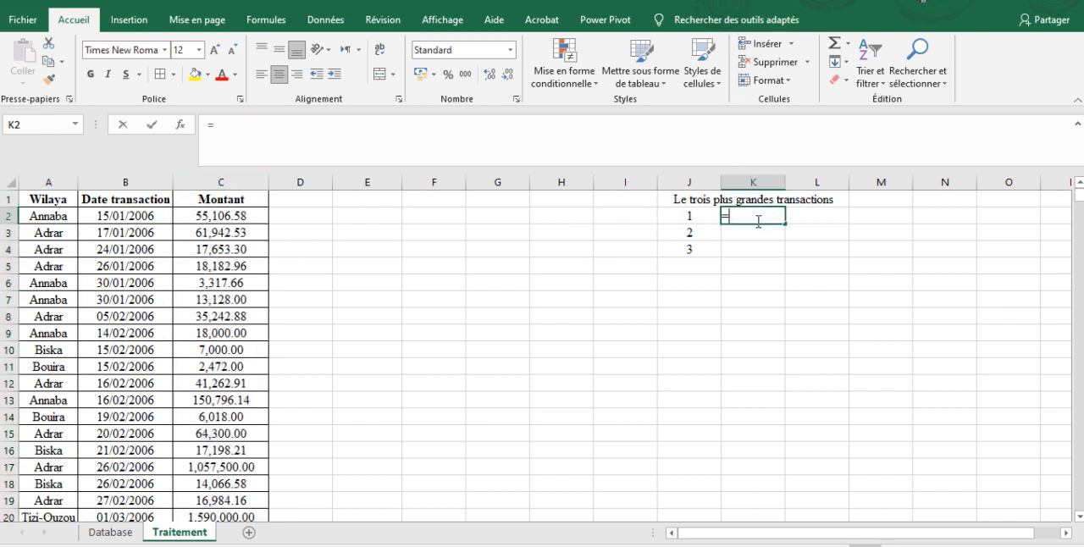
type("=grand")
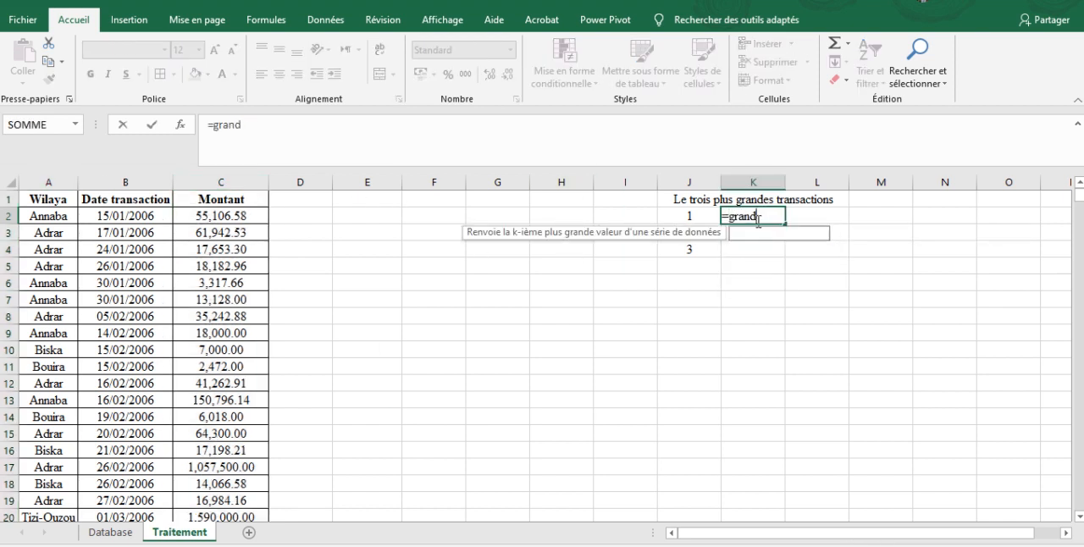
type("e.v")
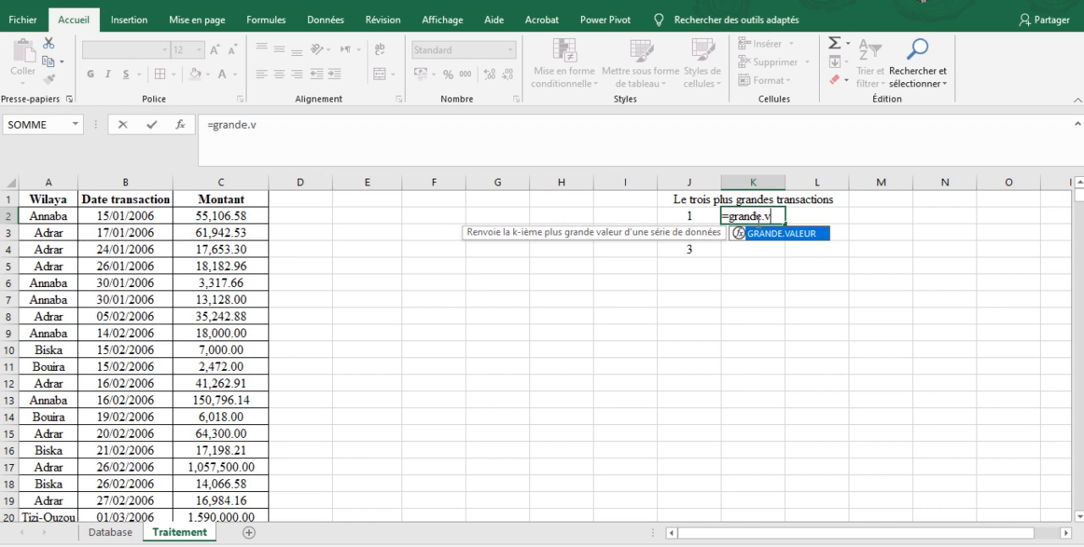
type("aleur(mont")
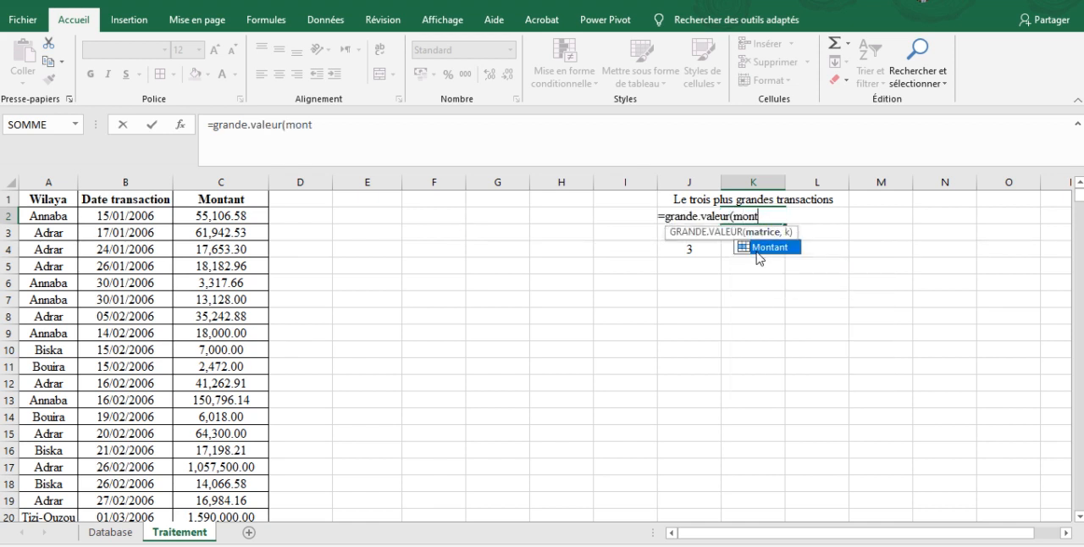
double_click(760, 247)
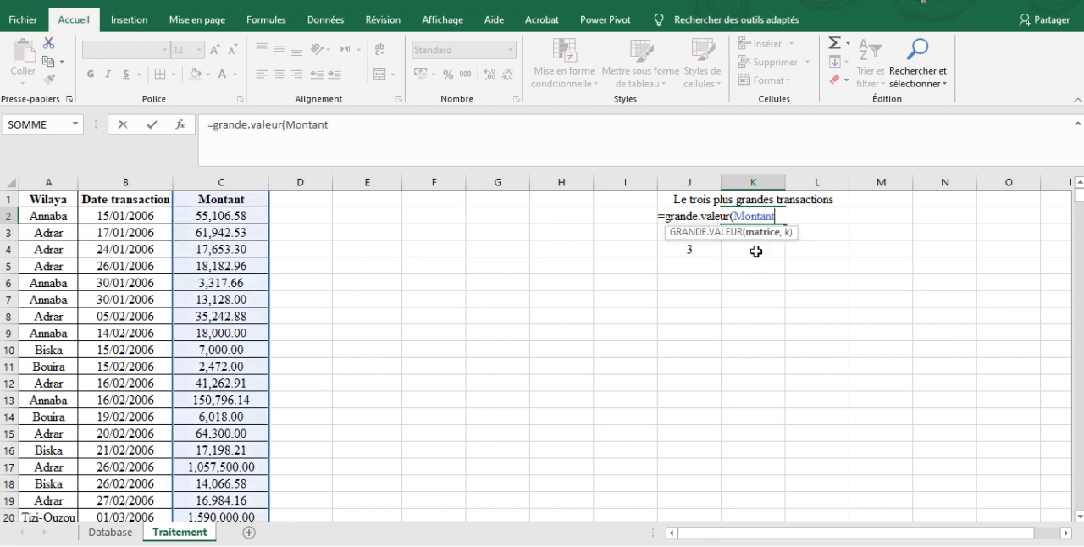
type(",")
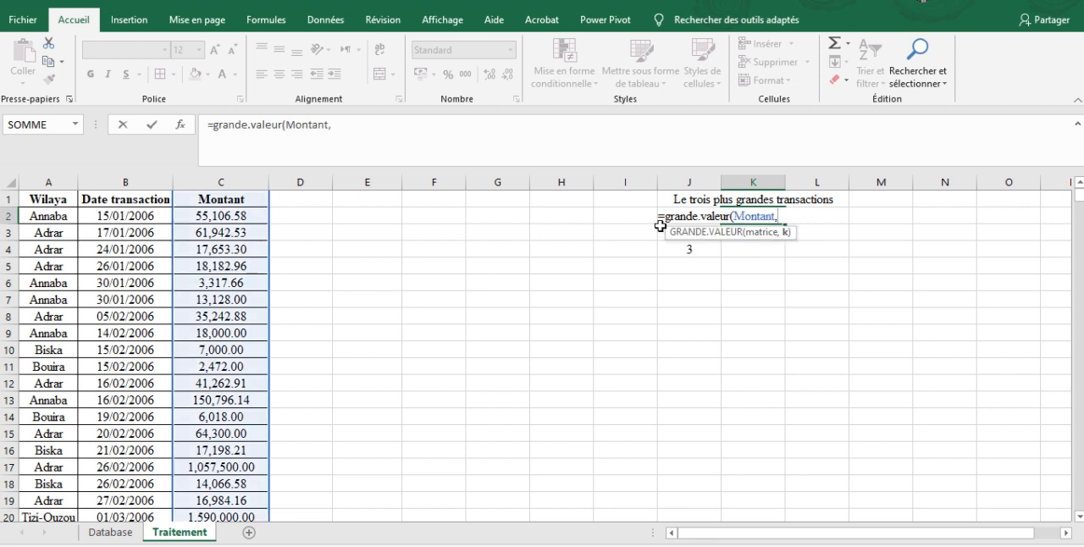
type("J2")
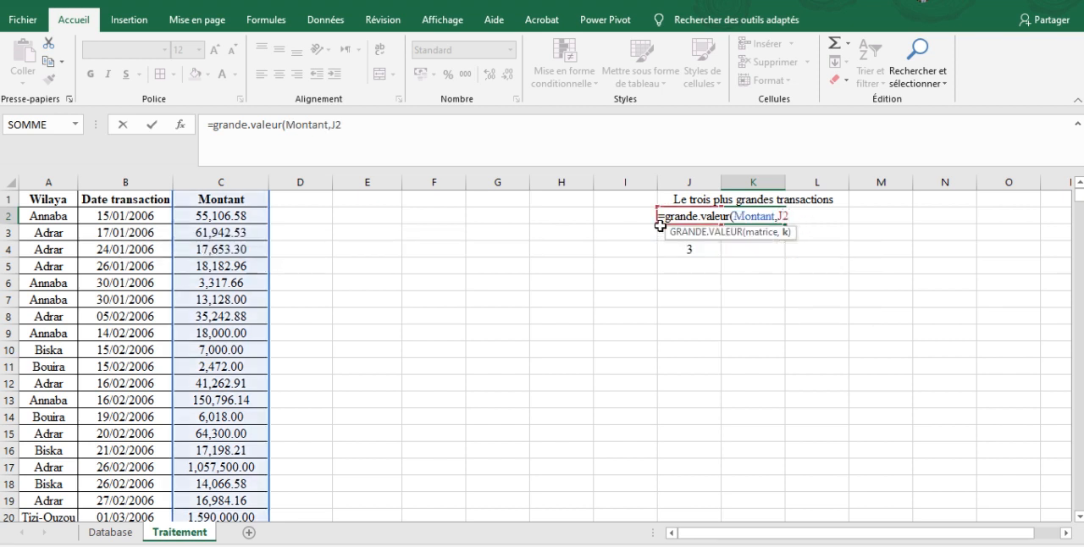
type(")")
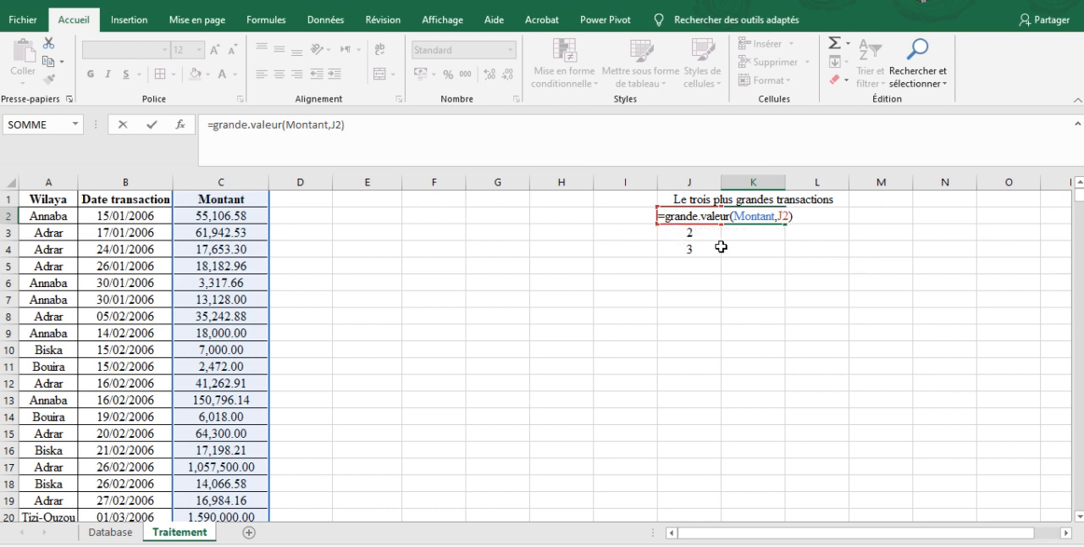
key("Return")
left_click(778, 215)
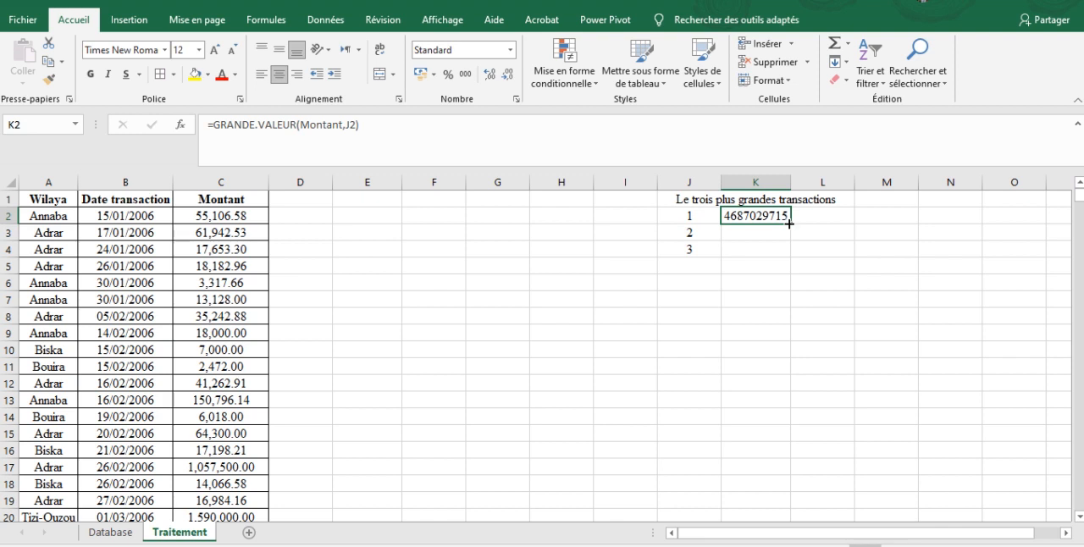
left_click_drag(790, 223, 789, 256)
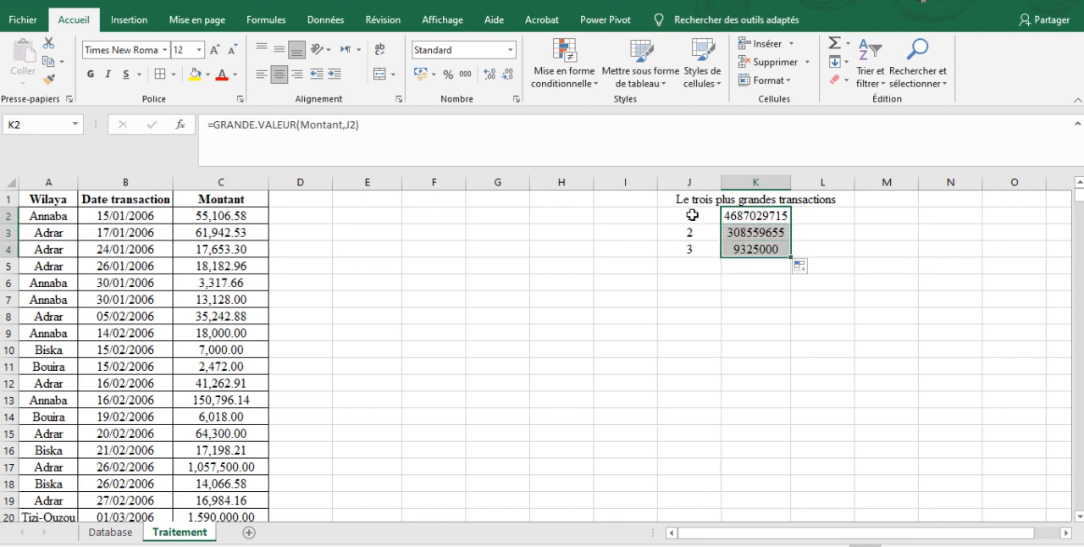
- Format K2:K4 as numbers with two decimals and a thousands separator
left_click(519, 100)
left_click(611, 204)
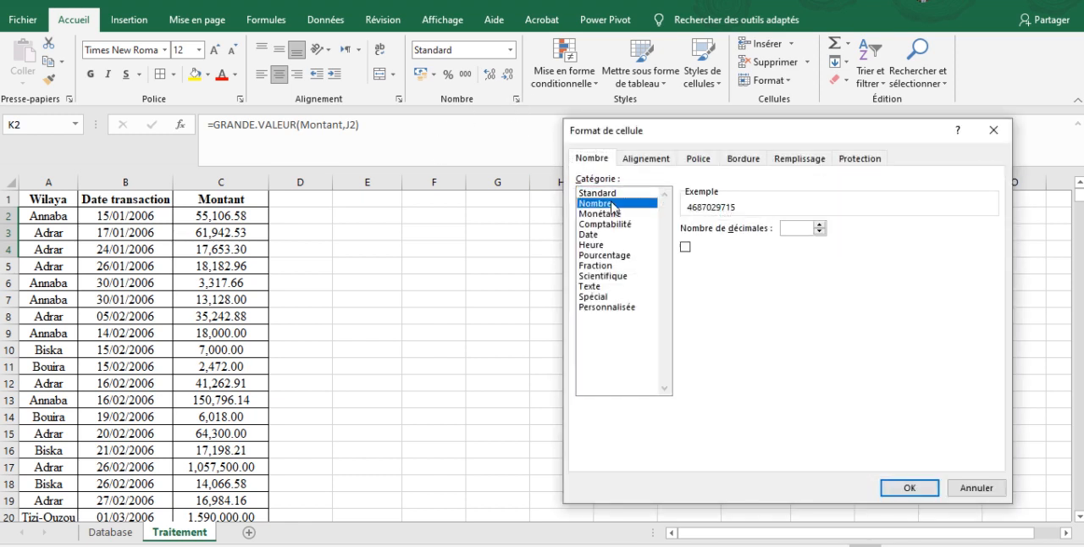
left_click(715, 248)
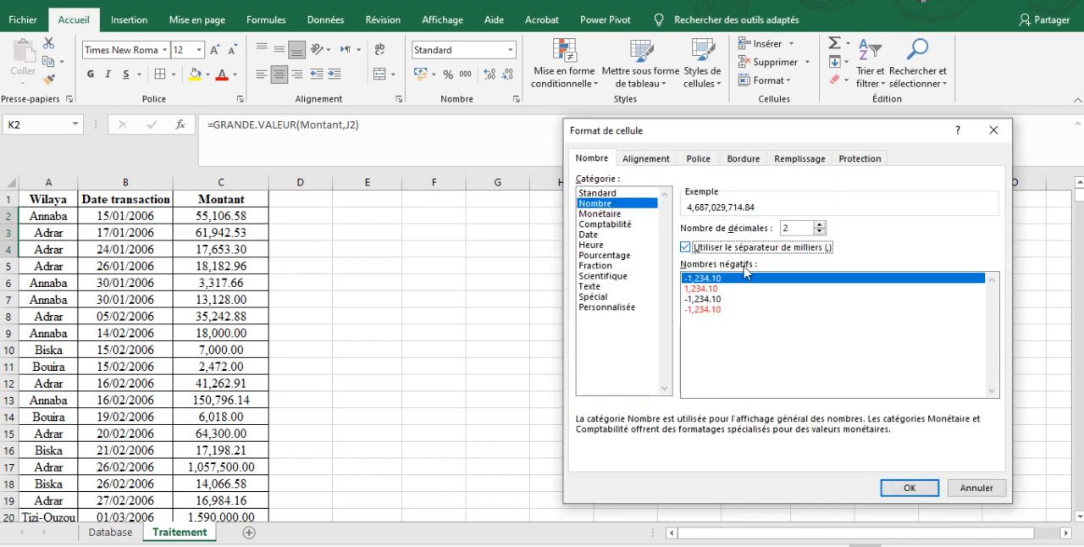
left_click(909, 489)
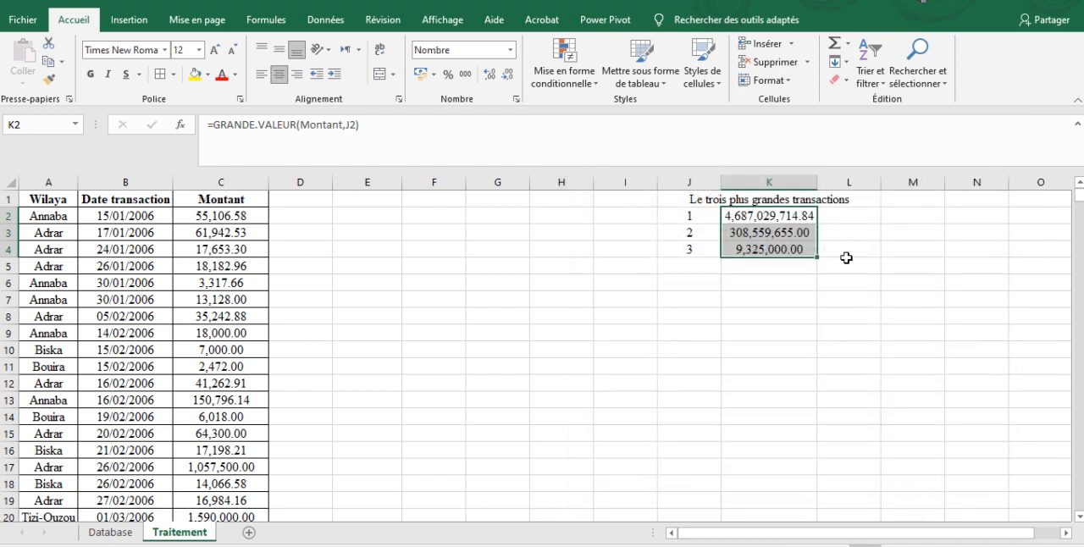
left_click(823, 238)
left_click(760, 237)
key("Up")
key("Down")
key("Down")
key("Up")
key("Up")
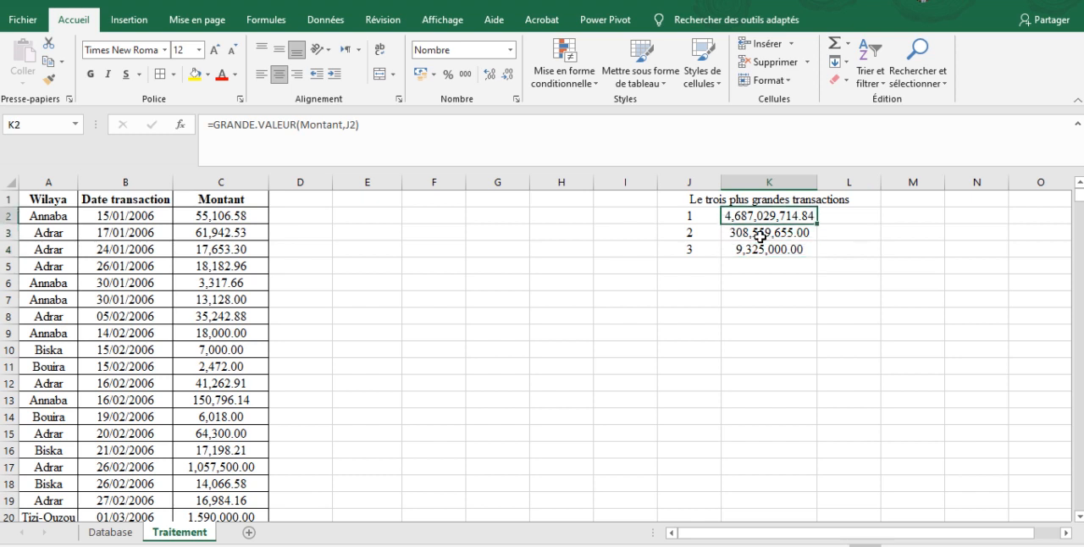
key("Right")
- Move the ranks and amounts in J2:L4 down one row so they start in row 3
left_click(705, 217)
key("shift+Right")
key("shift+Right")
key("shift+Down")
key("shift+Down")
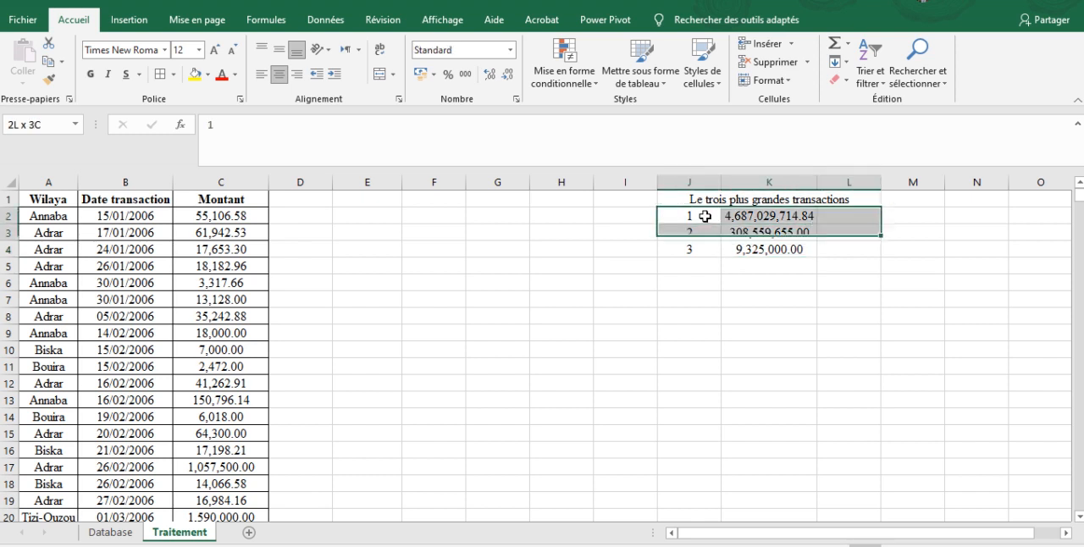
key("ctrl+x")
key("Down")
key("ctrl+v")
- Enter the headers Rang, Montant and Wilaya in J2, K2 and L2
key("Up")
type("Rang")
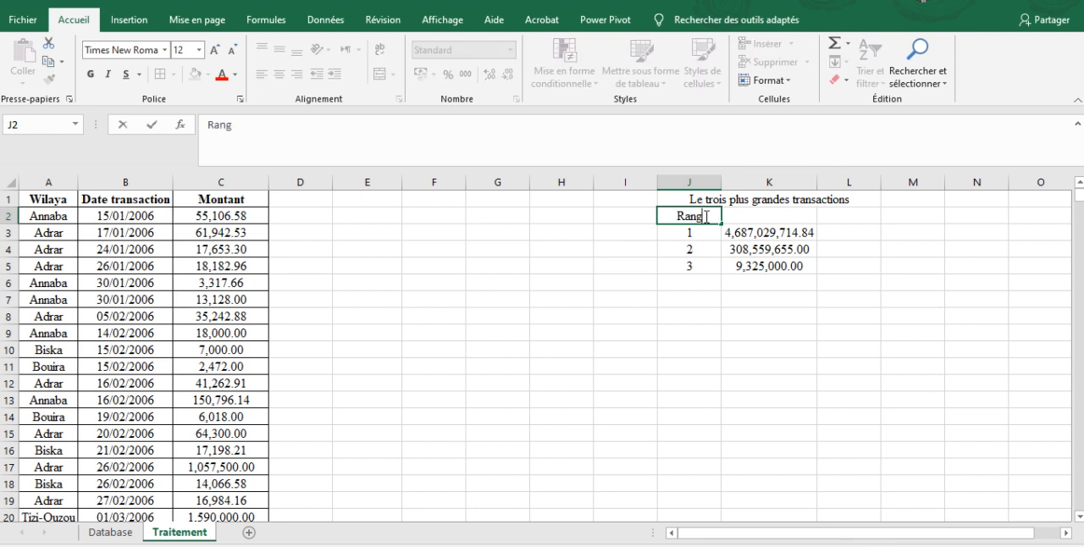
key("Tab")
type("Montant")
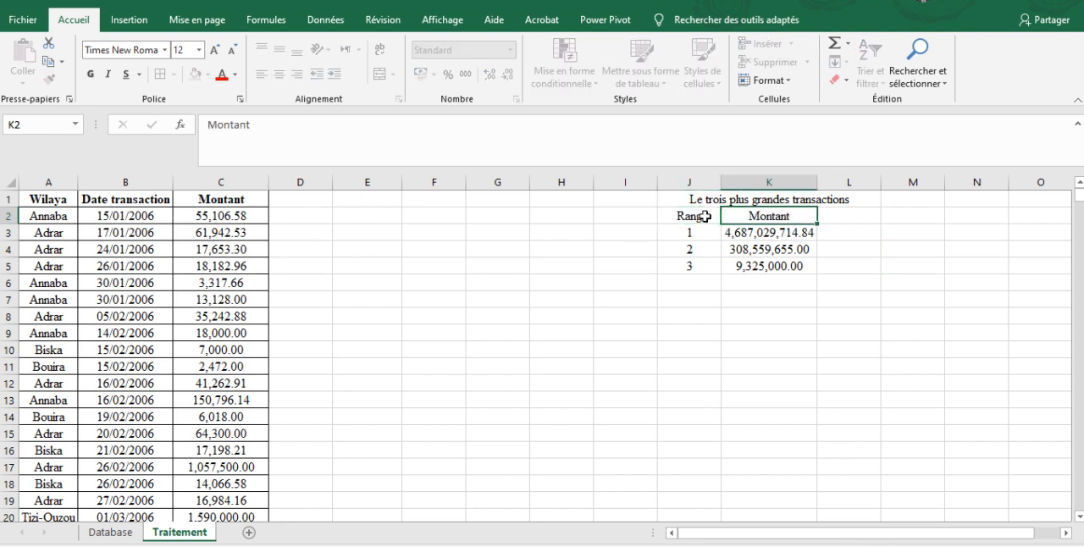
key("Tab")
type("Wilaya")
key("Return")
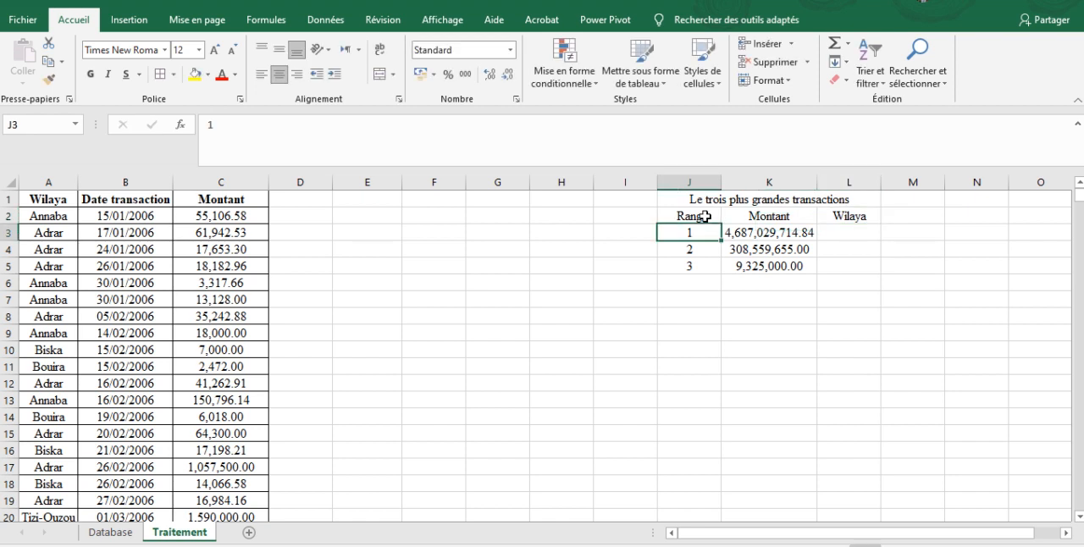
- Copy the whole Wilaya column A into column D, beside the Montant column
left_click_drag(44, 182, 248, 174)
left_click(53, 180)
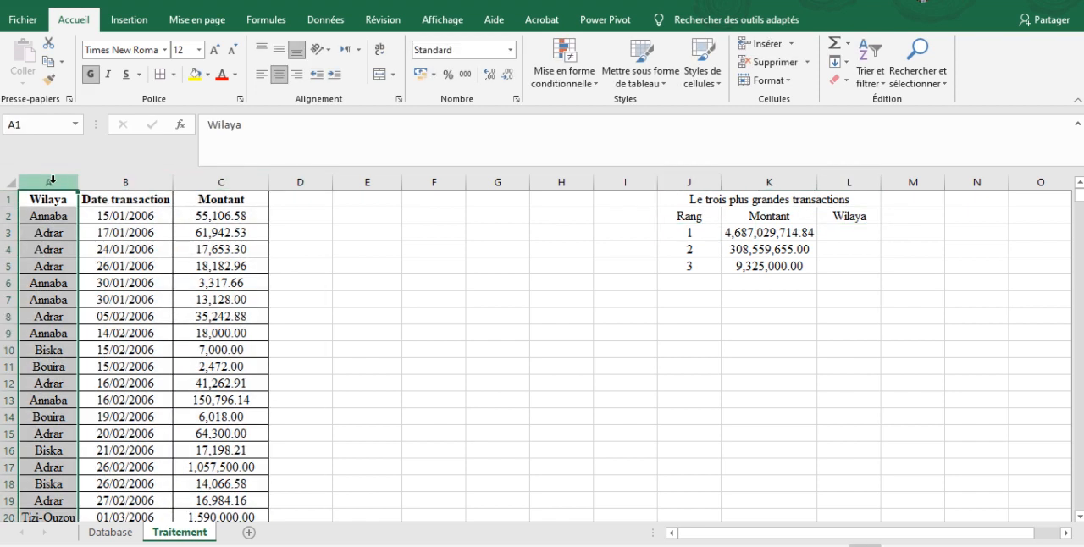
key("ctrl+c")
key("Right")
key("Right")
key("Right")
key("ctrl+v")
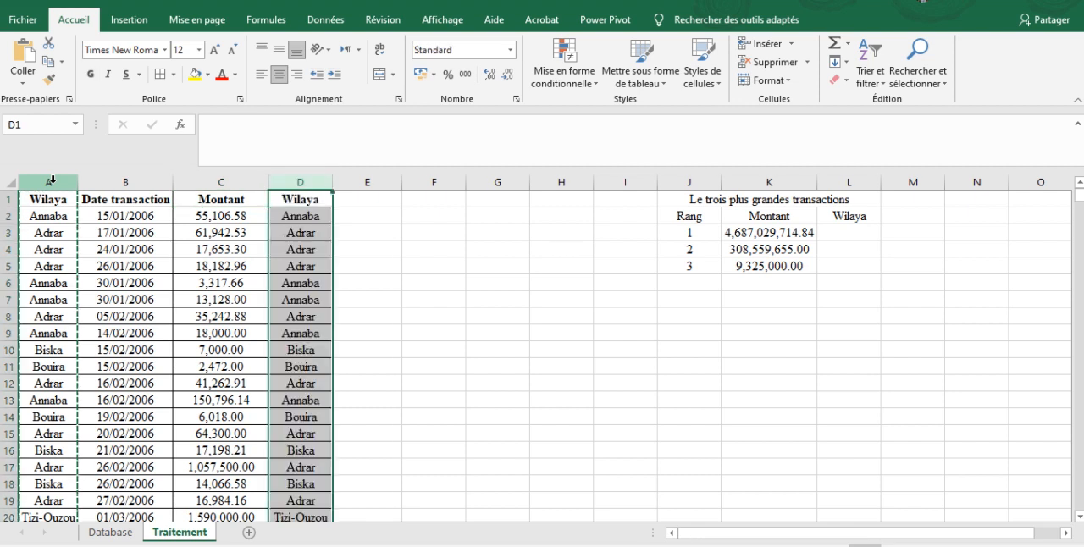
left_click(802, 249)
left_click(858, 228)
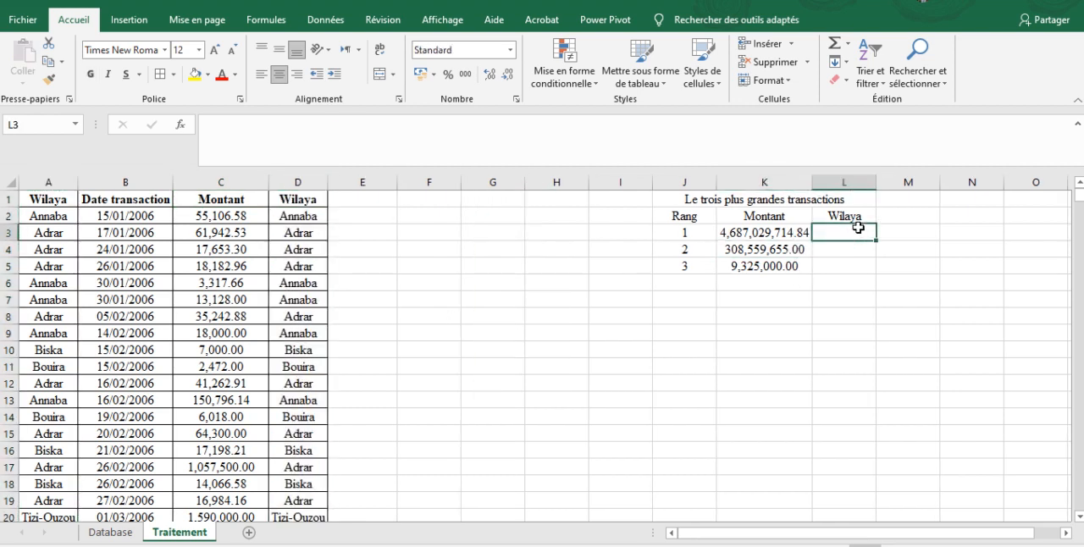
left_click(780, 247)
left_click(779, 232)
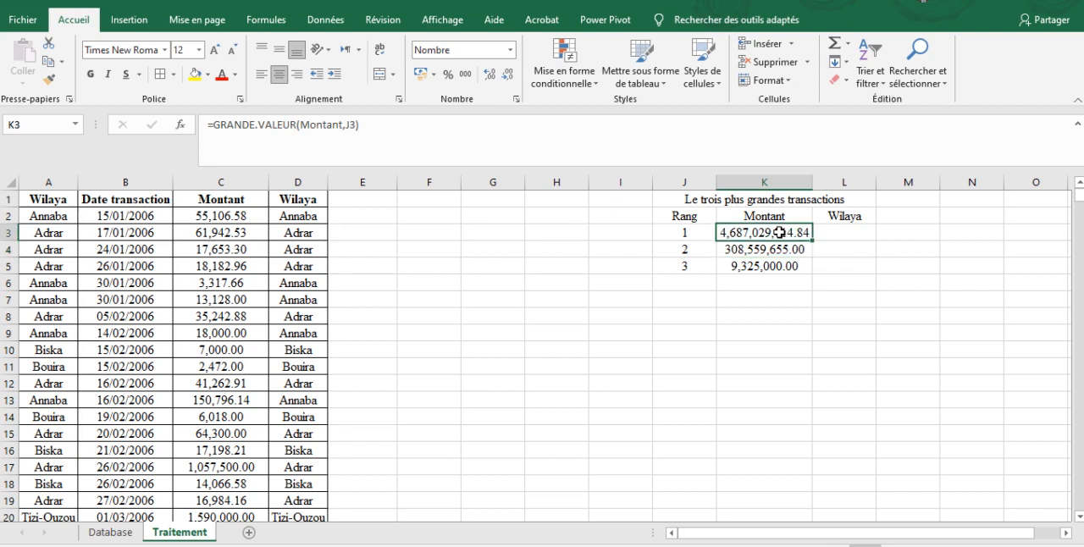
key("Left")
key("Left")
key("Right")
key("Right")
key("Right")
key("Left")
key("Left")
key("Left")
key("Left")
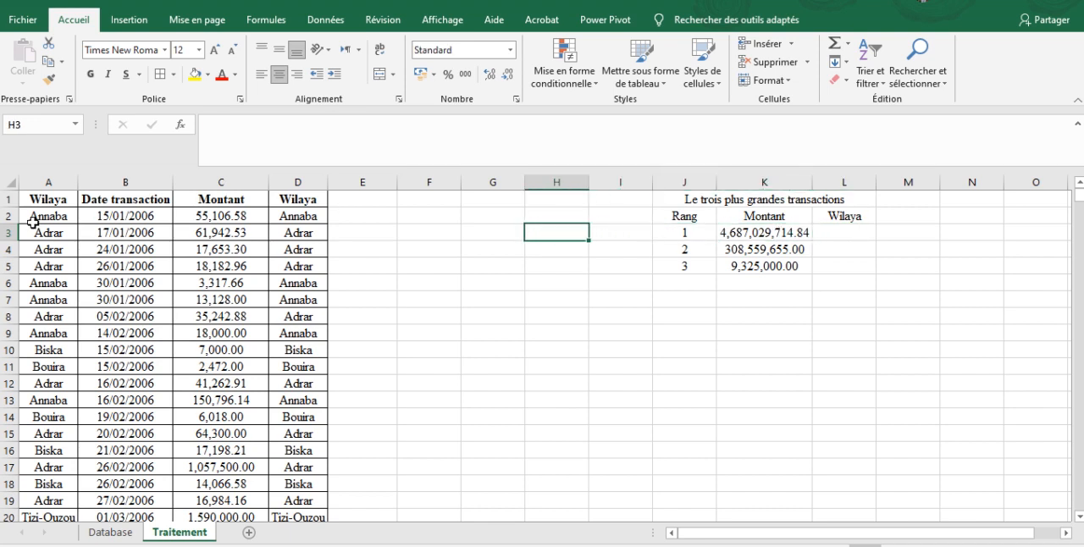
left_click(32, 222)
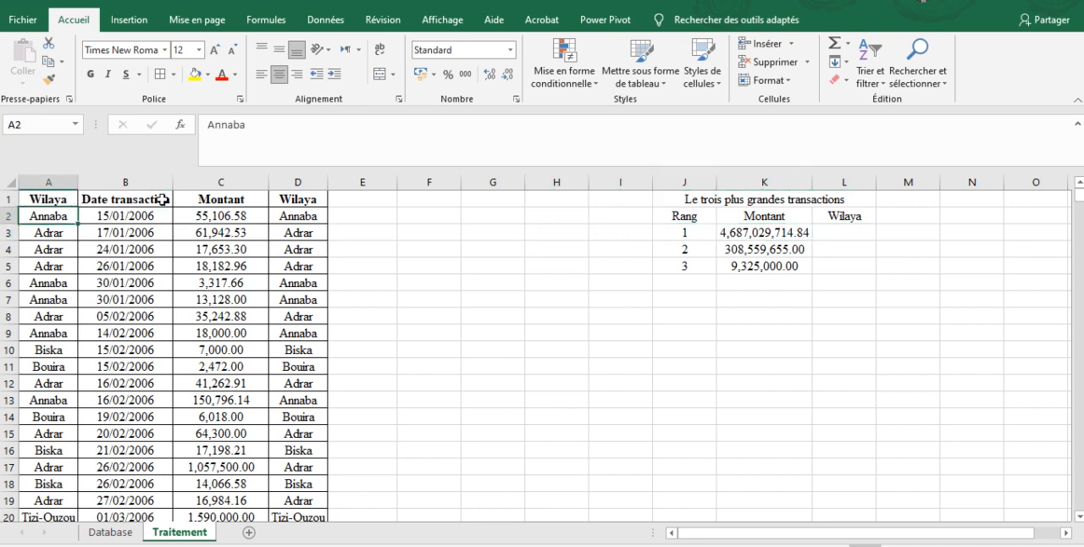
left_click(204, 229)
left_click(307, 212)
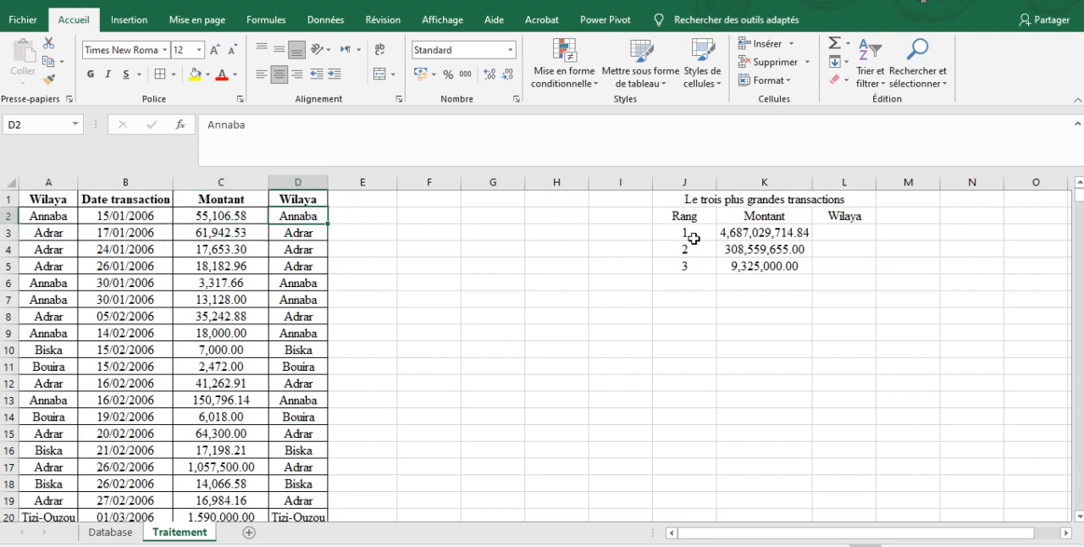
- Name the whole of column D "Wil" and columns C and D together "table2"
left_click(297, 183)
left_click(30, 125)
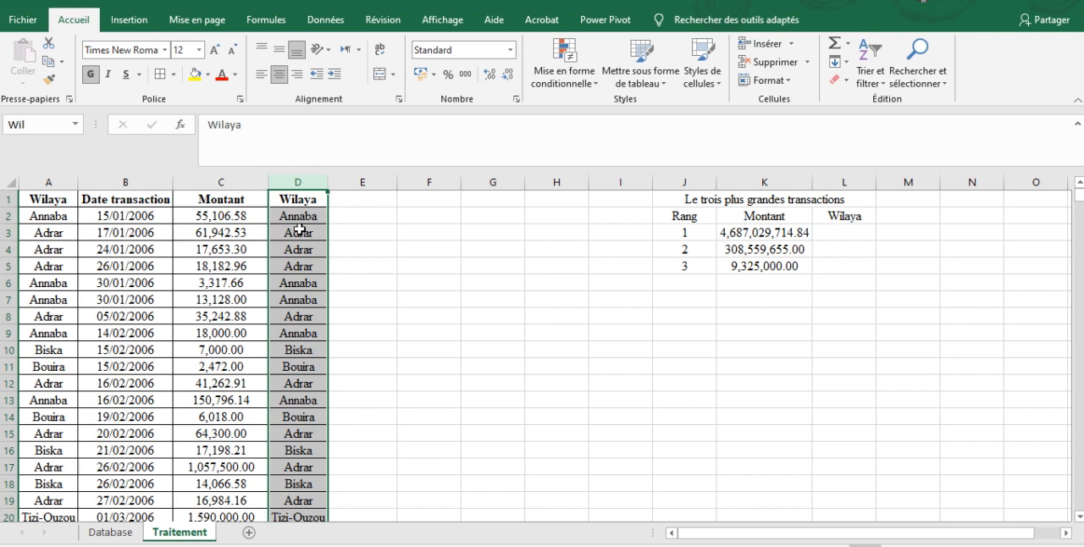
left_click_drag(254, 182, 286, 182)
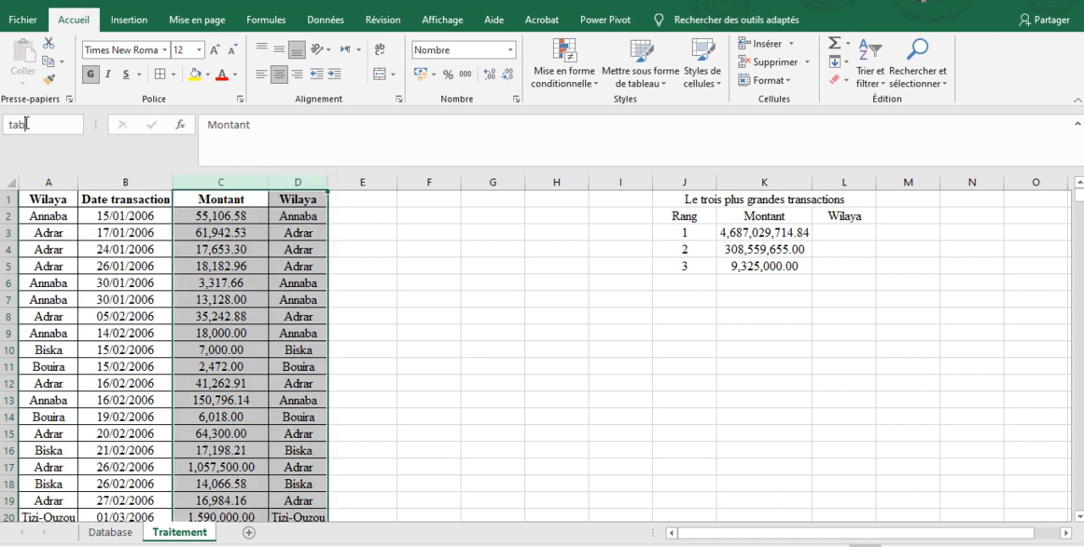
left_click(26, 124)
type("table2")
key("Return")
- Enter =RECHERCHEV(K3,table2,2,FAUX) in L3 to look up the wilaya of the largest transaction
left_click(837, 236)
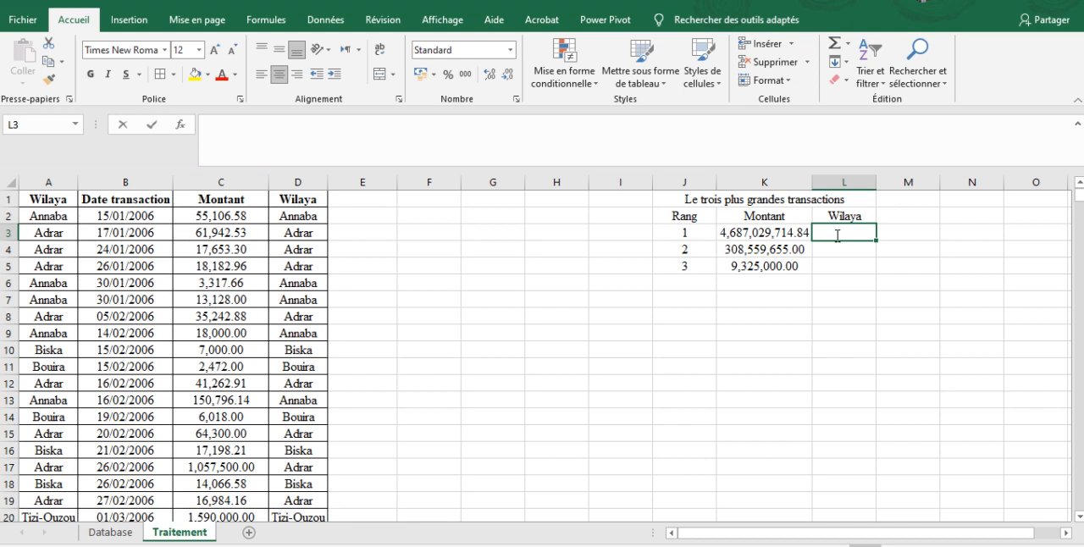
type("=recherchev(")
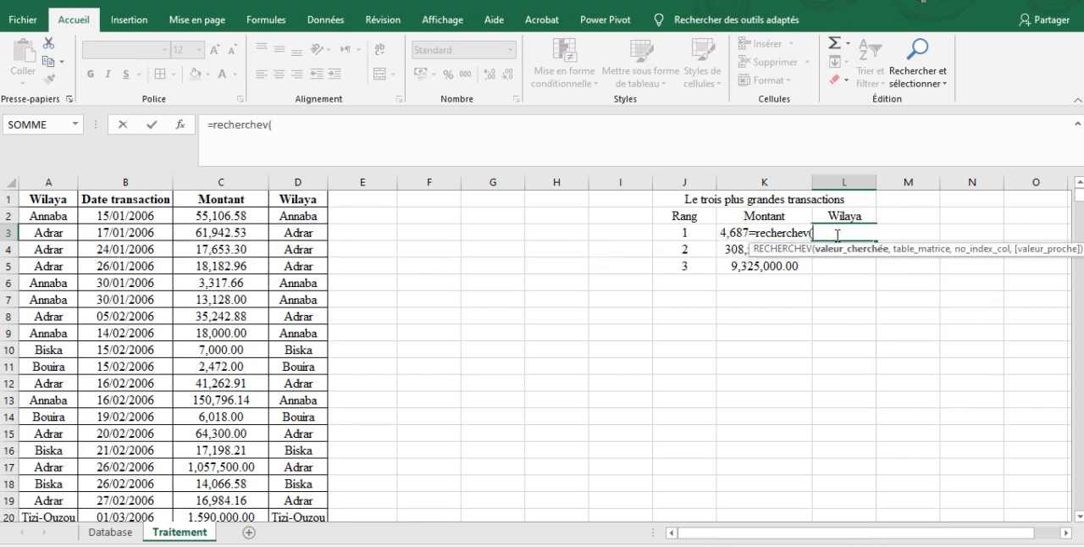
left_click(725, 233)
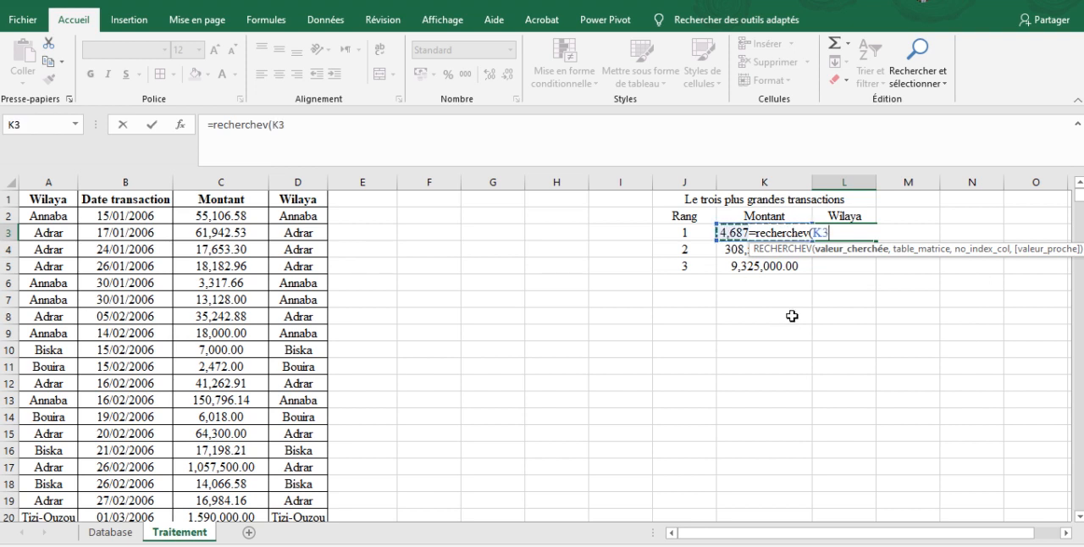
type(",table")
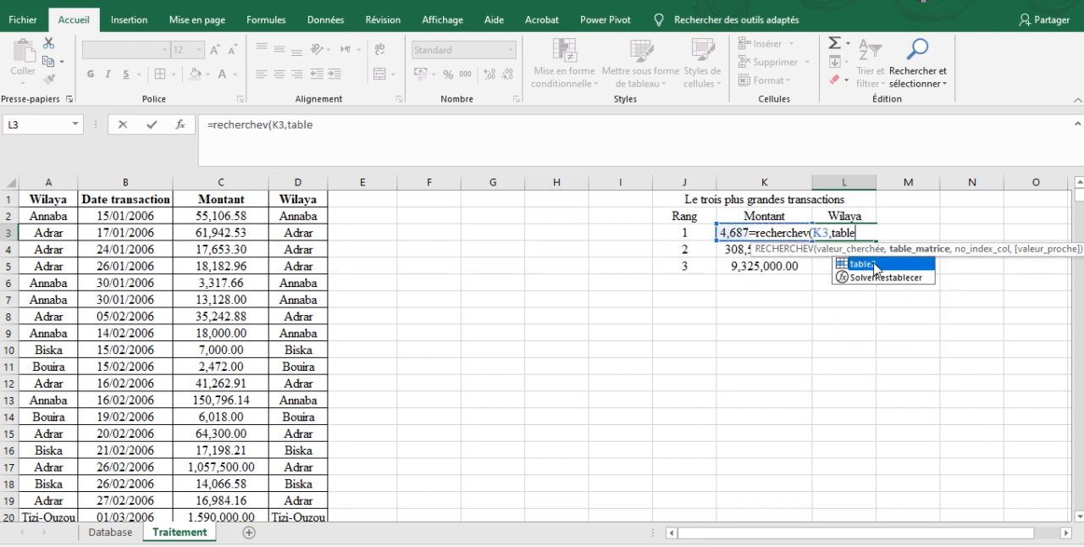
double_click(875, 265)
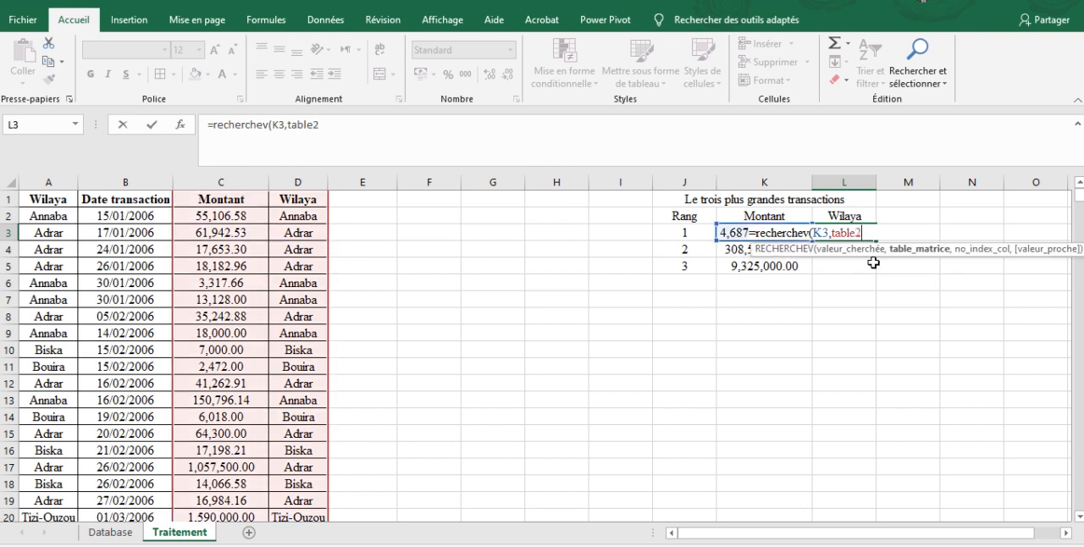
type(",2,FAUX)")
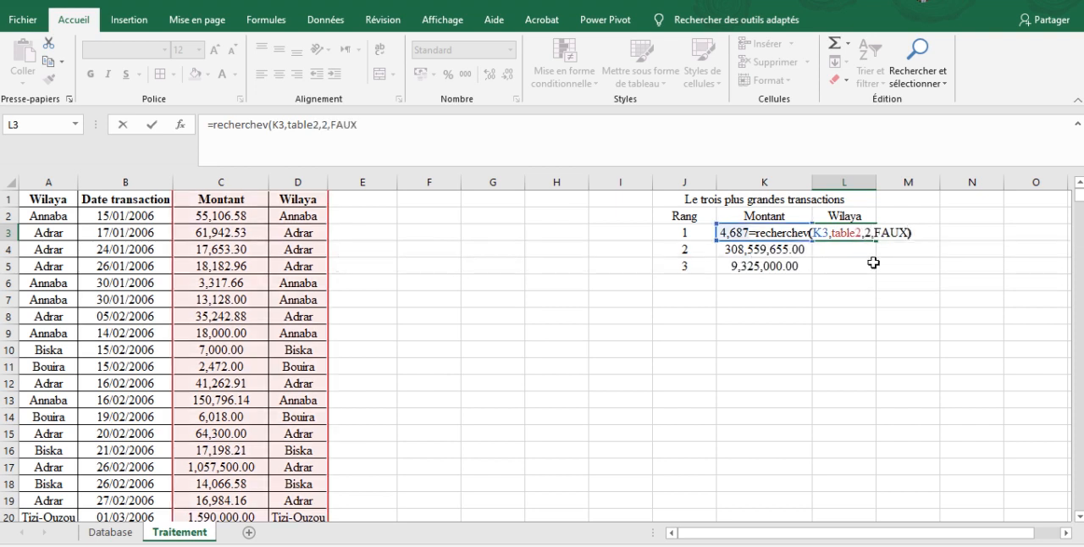
key("Return")
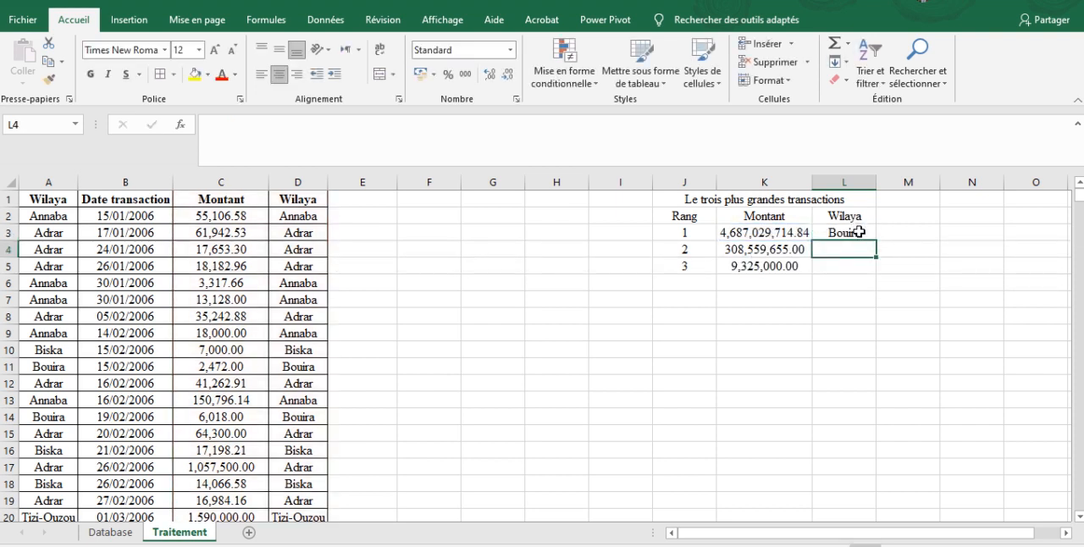
- Fill the RECHERCHEV formula from L3 down to L5
left_click(734, 234)
left_click(690, 233)
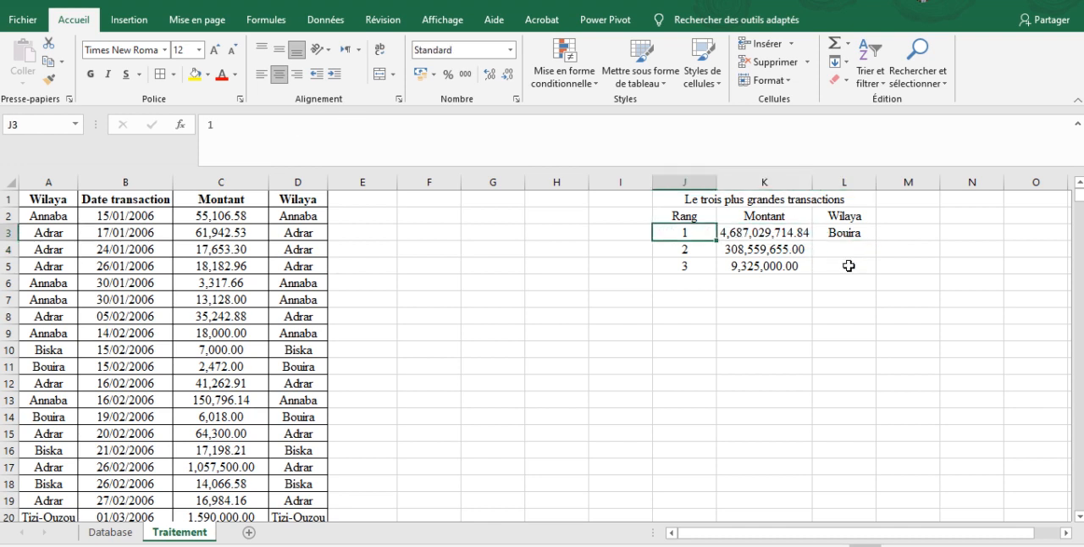
left_click(739, 235)
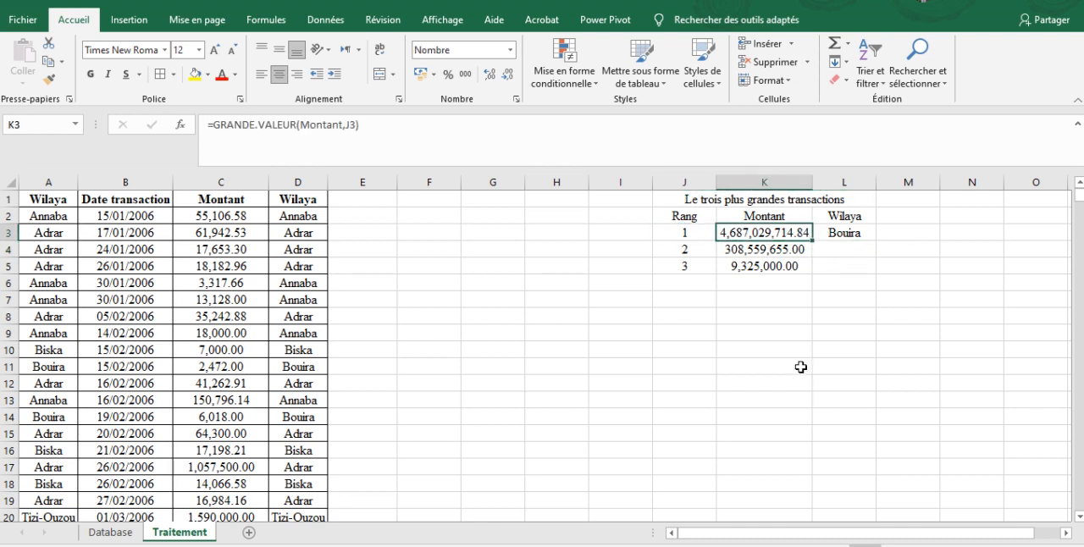
left_click(841, 234)
left_click_drag(875, 240, 871, 280)
left_click(851, 270)
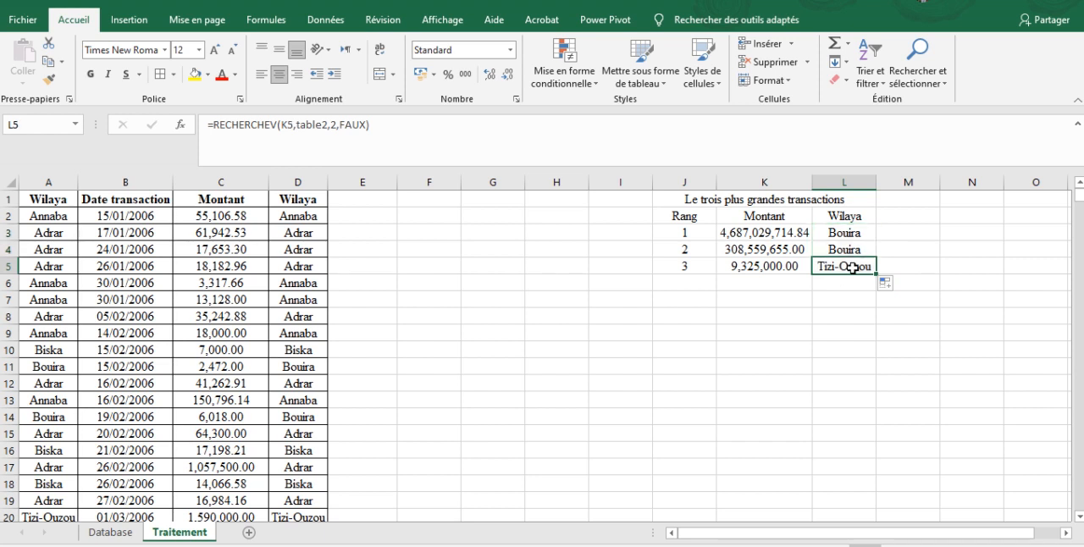
- Apply all borders to the table of the three largest transactions in J1:L5
left_click_drag(659, 199, 696, 264)
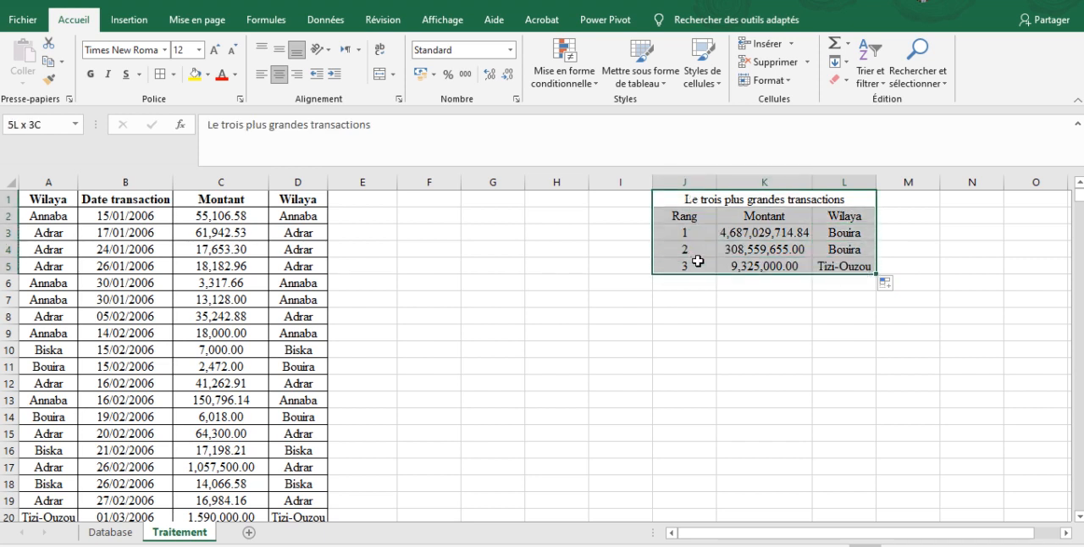
left_click(159, 73)
left_click(556, 283)
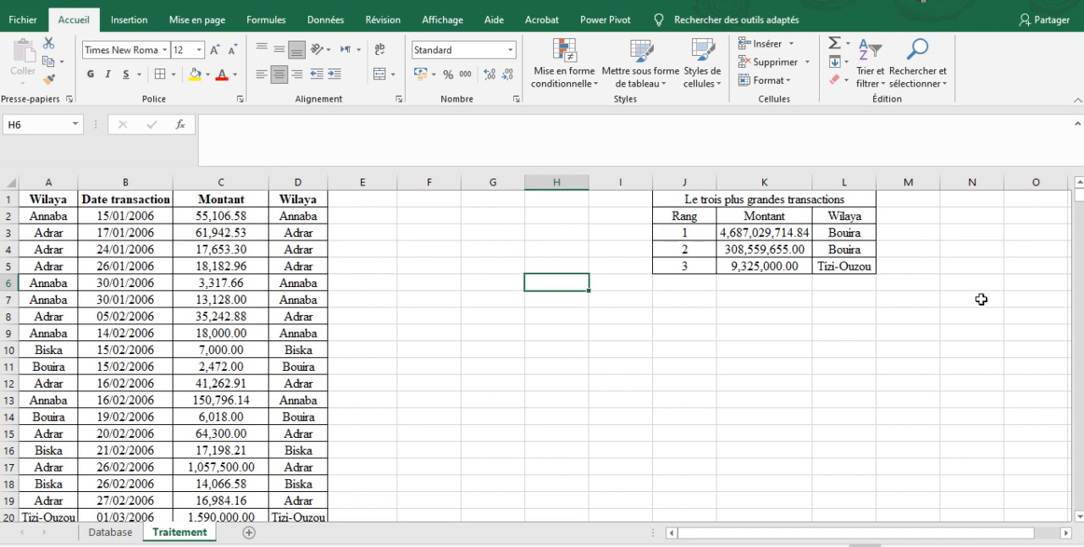
- Return to the Database sheet and review the task list in its text box
left_click(118, 533)
left_click(523, 305)
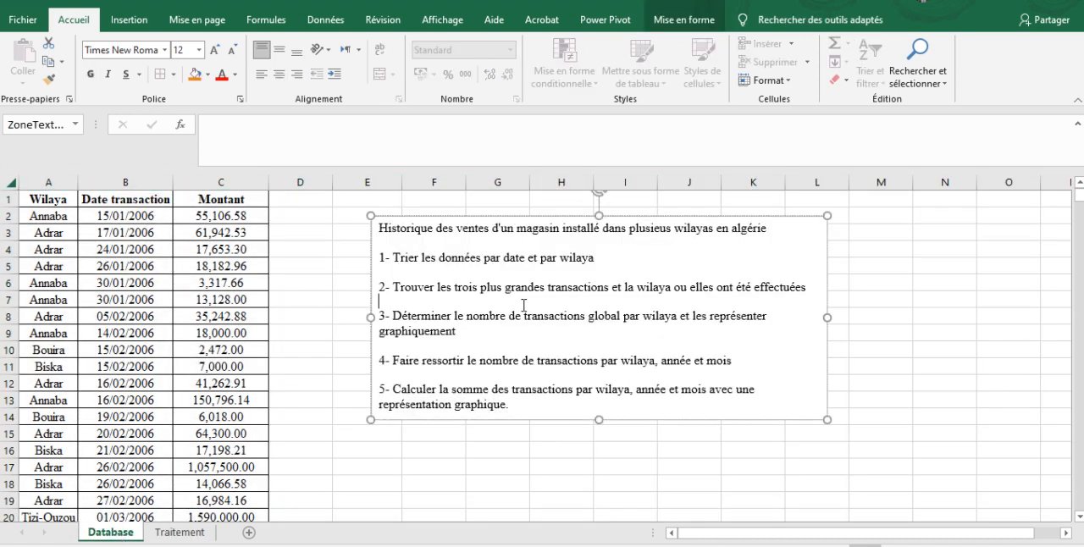